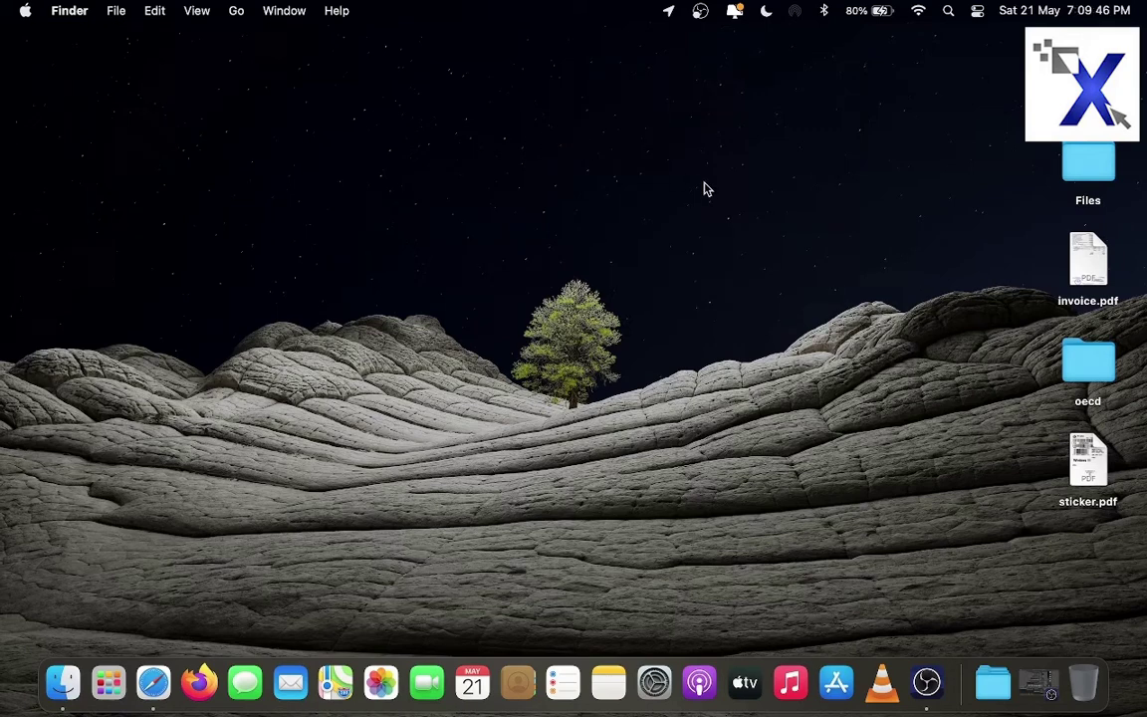
Launch Safari, load google.com and begin searching for 'hd redeemnow'
left_click(155, 681)
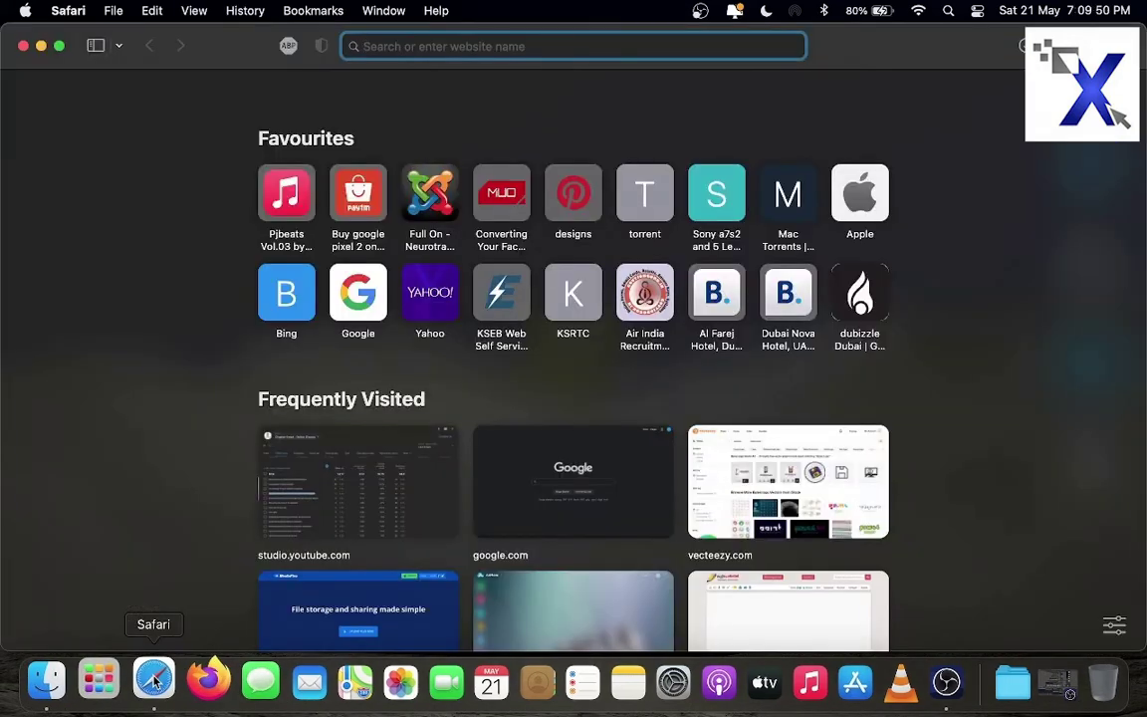
type("GOO")
key("BackSpace")
key("BackSpace")
key("BackSpace")
key("BackSpace")
type("google.com")
key("Return")
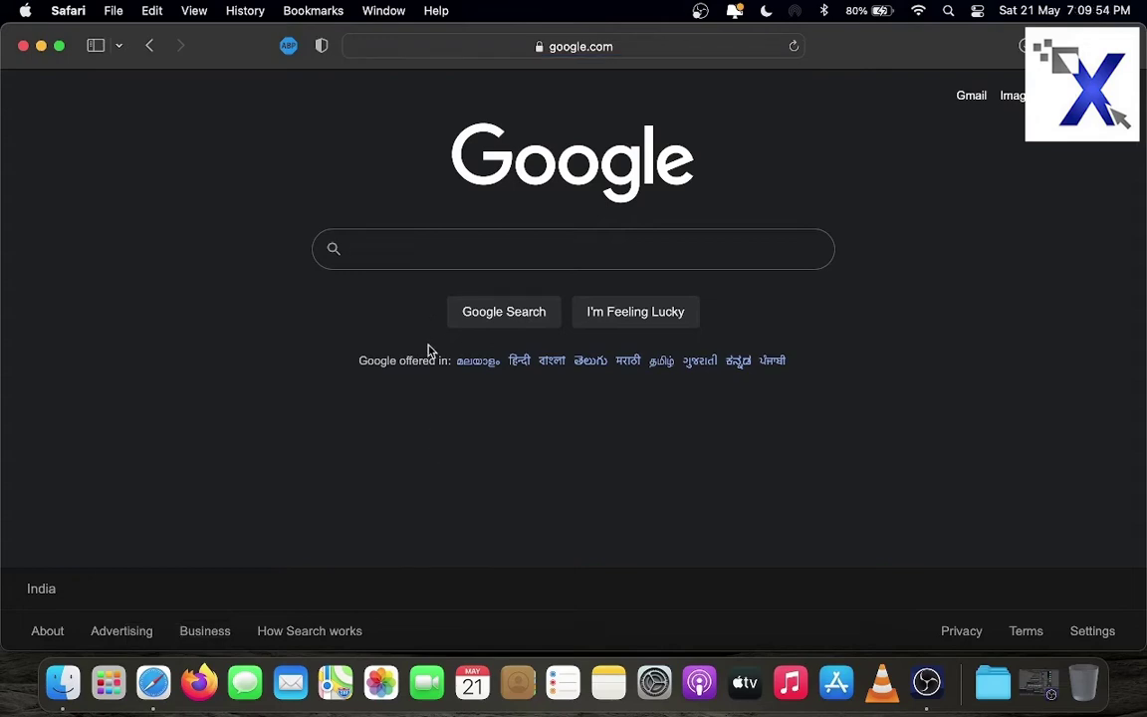
type("hd")
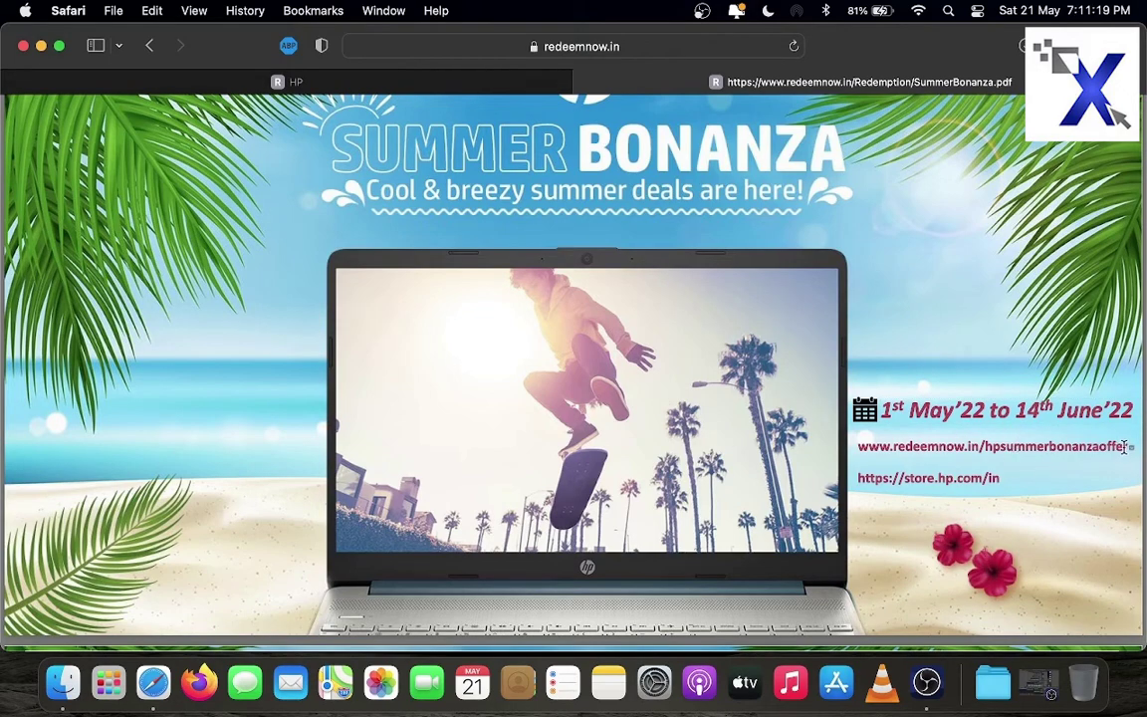
Scroll past the notebook, desktop and pen offer tables to the Offer Terms and Conditions list
scroll(690, 385, "down", 10)
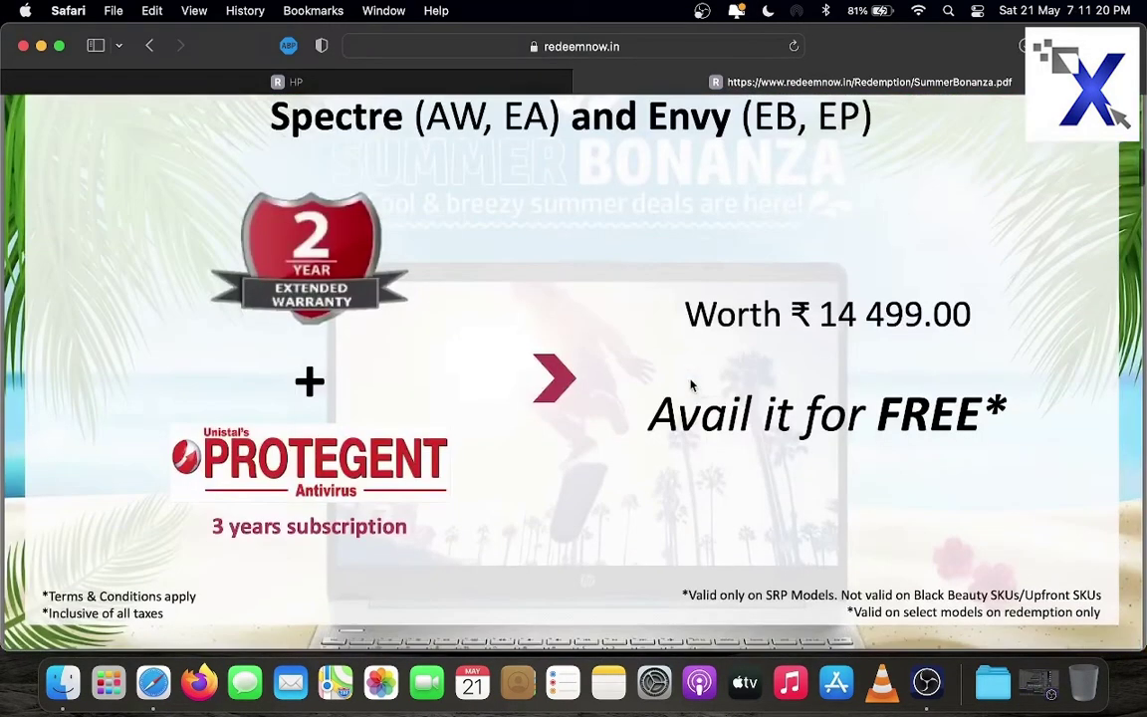
scroll(690, 384, "down", 10)
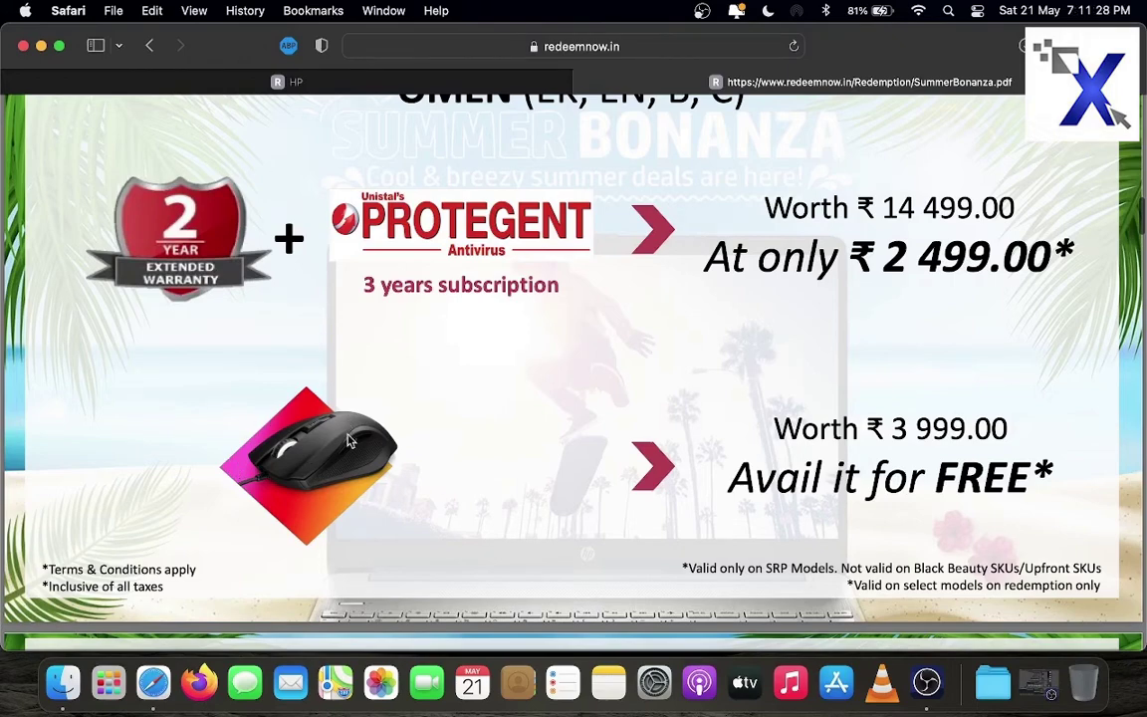
scroll(310, 398, "down", 10)
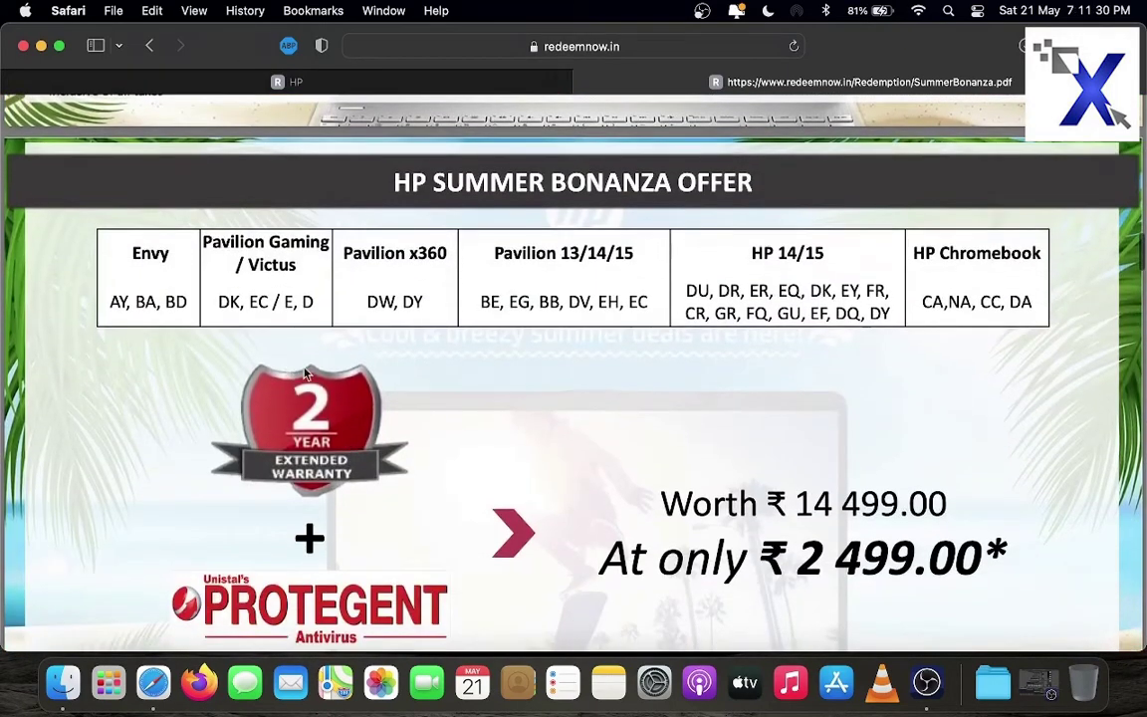
scroll(307, 374, "up", 10)
scroll(306, 373, "down", 8)
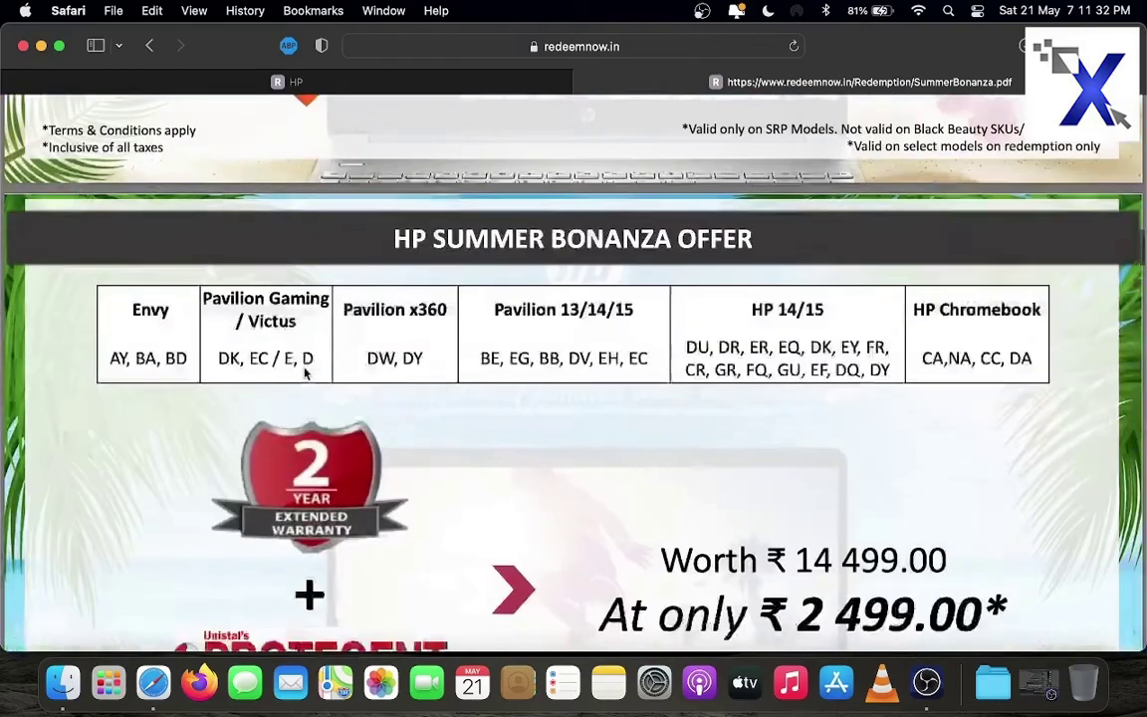
scroll(307, 373, "down", 18)
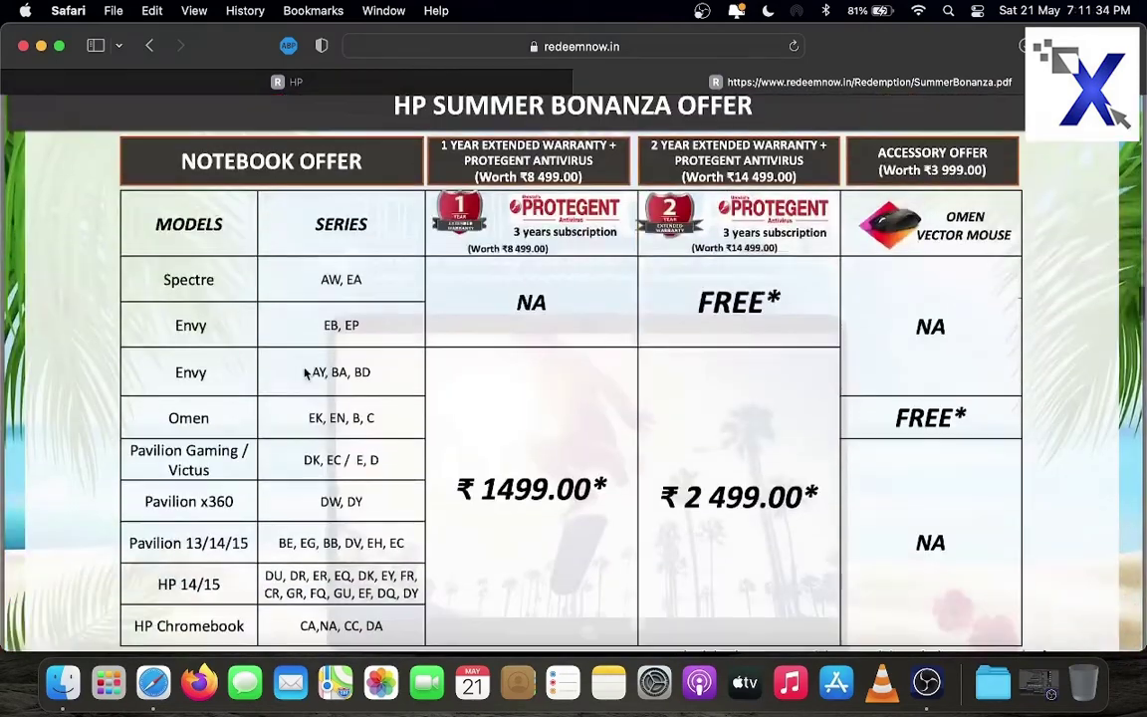
scroll(306, 373, "down", 9)
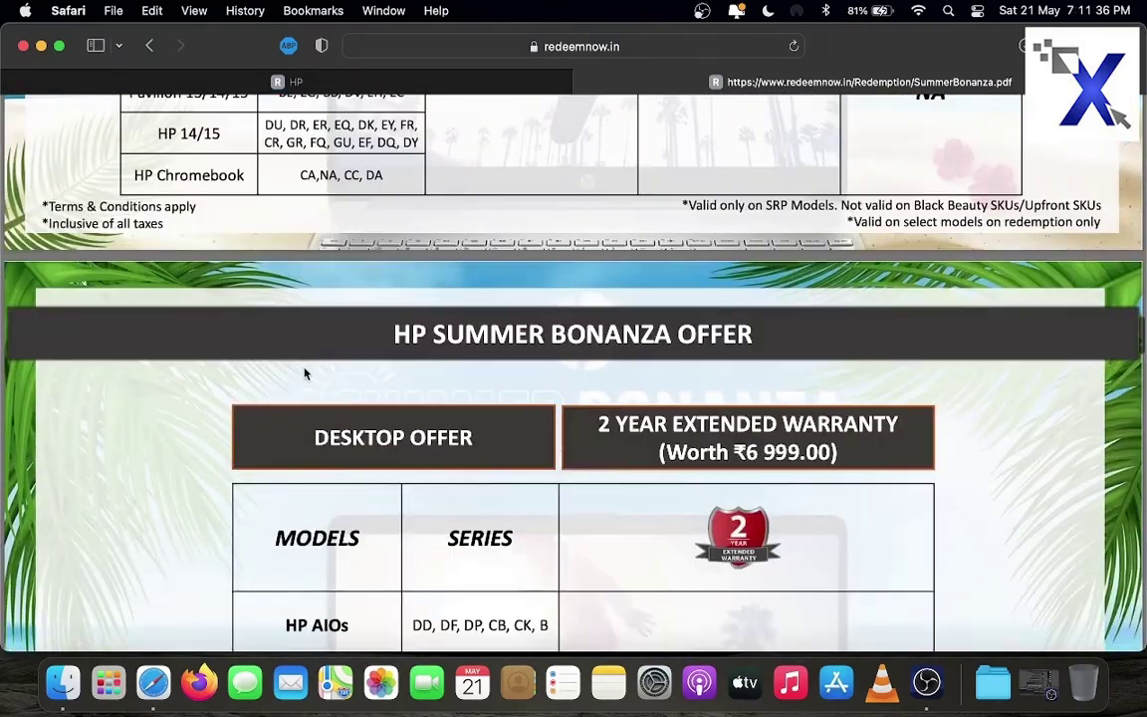
scroll(305, 373, "down", 8)
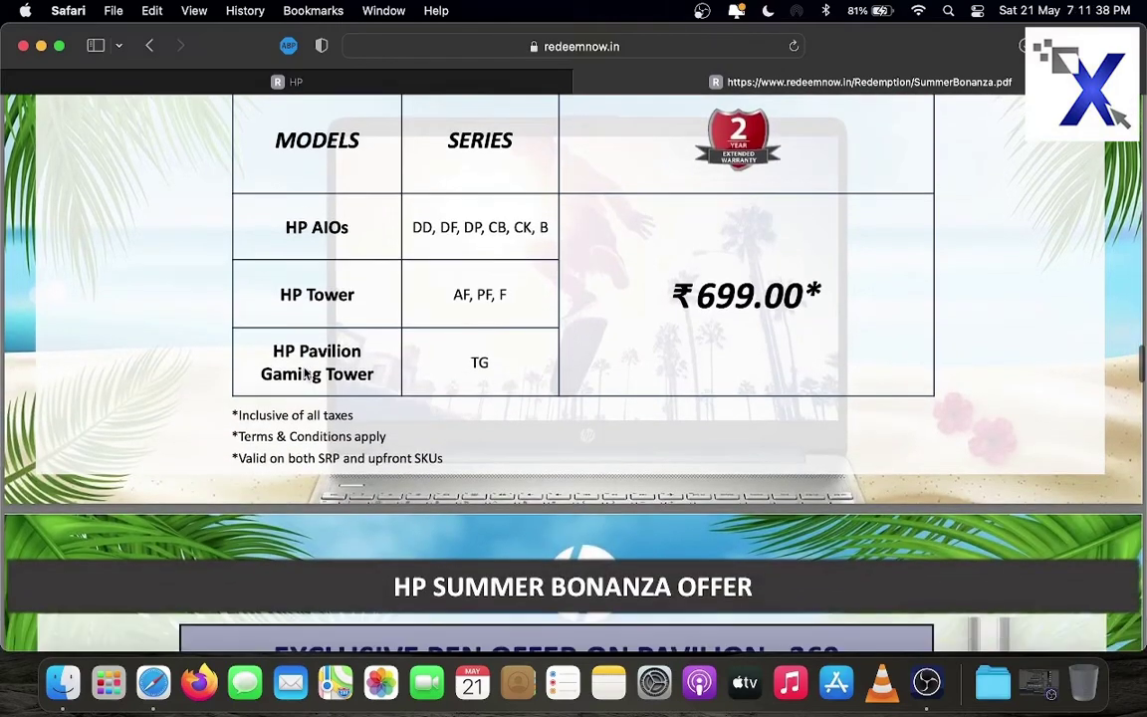
scroll(306, 374, "down", 9)
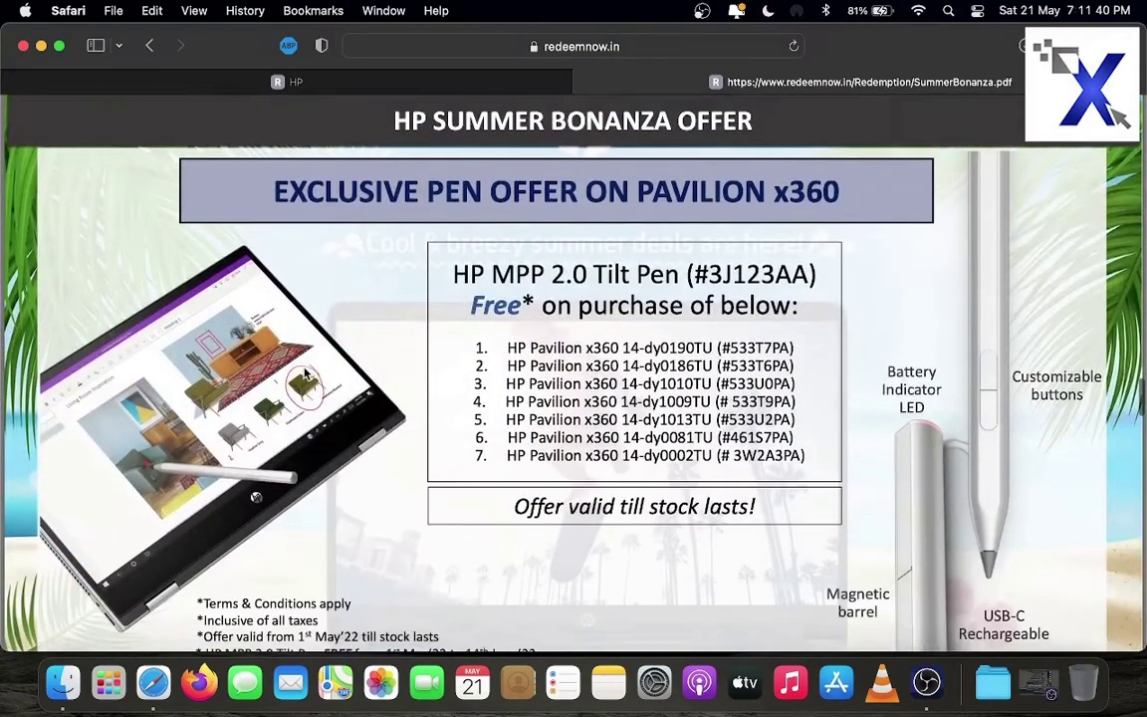
scroll(306, 373, "down", 10)
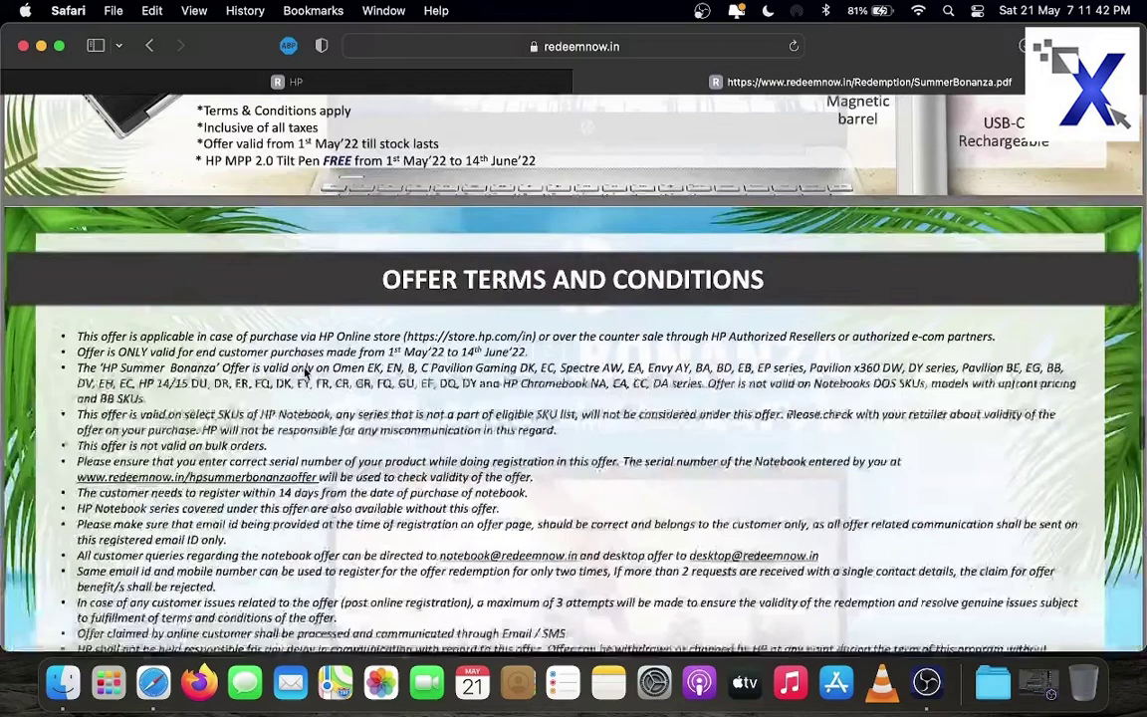
scroll(306, 372, "down", 3)
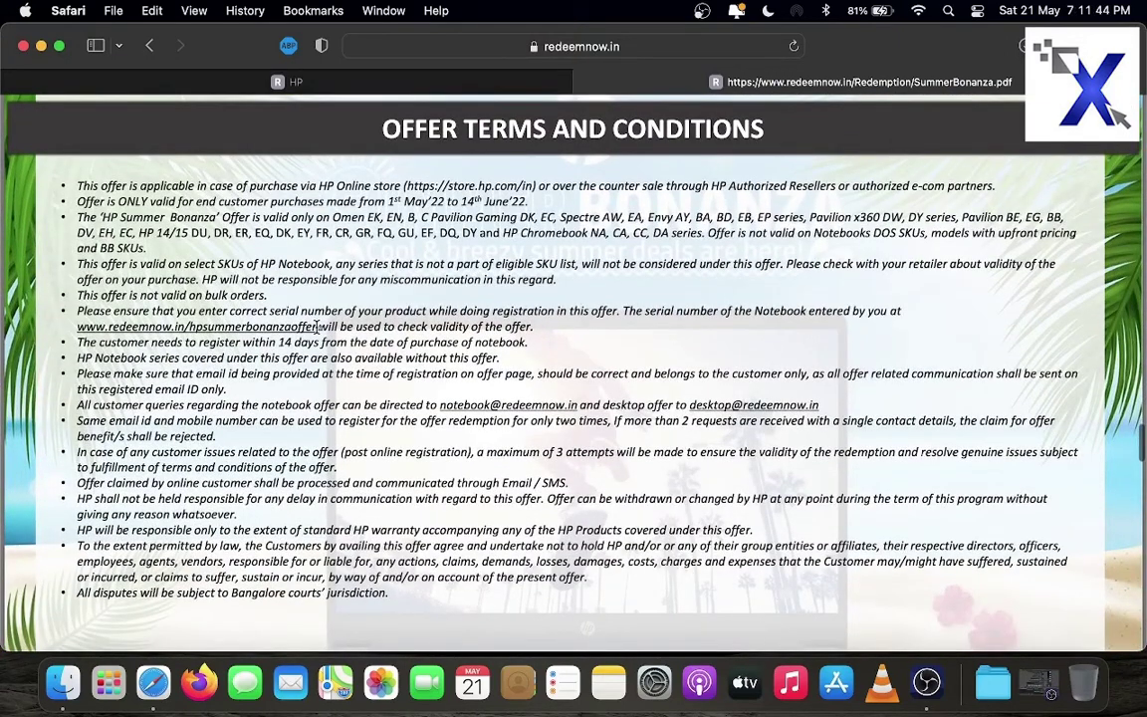
Copy the registration link from the terms and load the Summer Bonanza registration page
left_click_drag(317, 326, 78, 329)
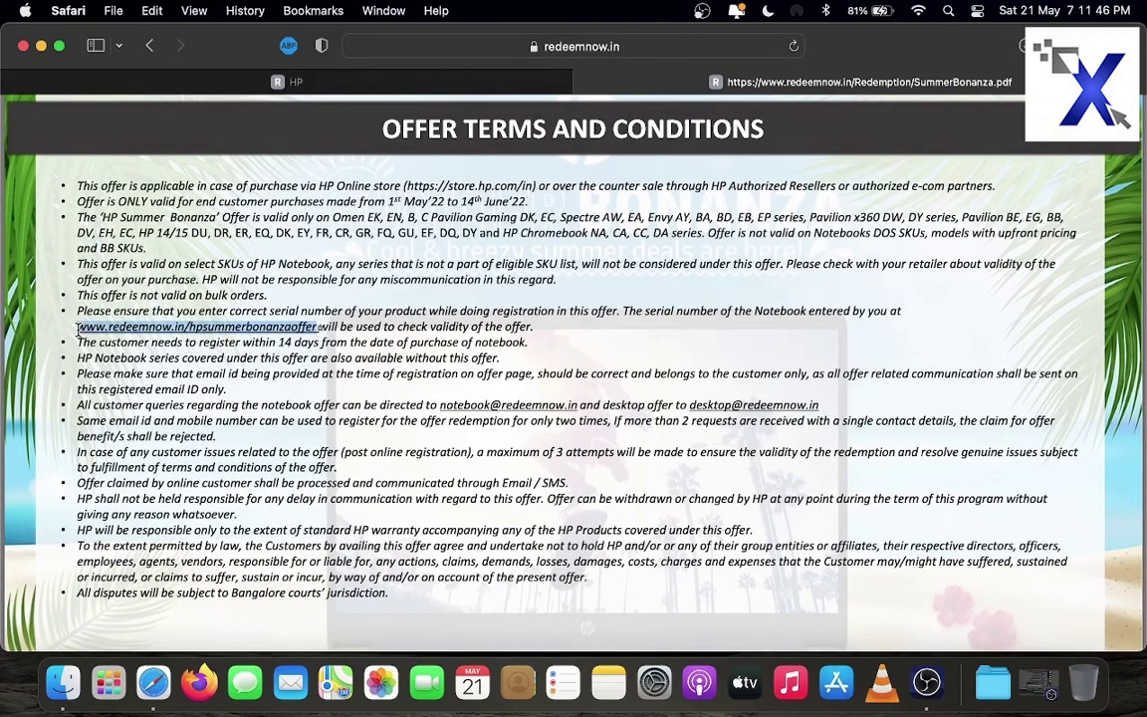
right_click(99, 294)
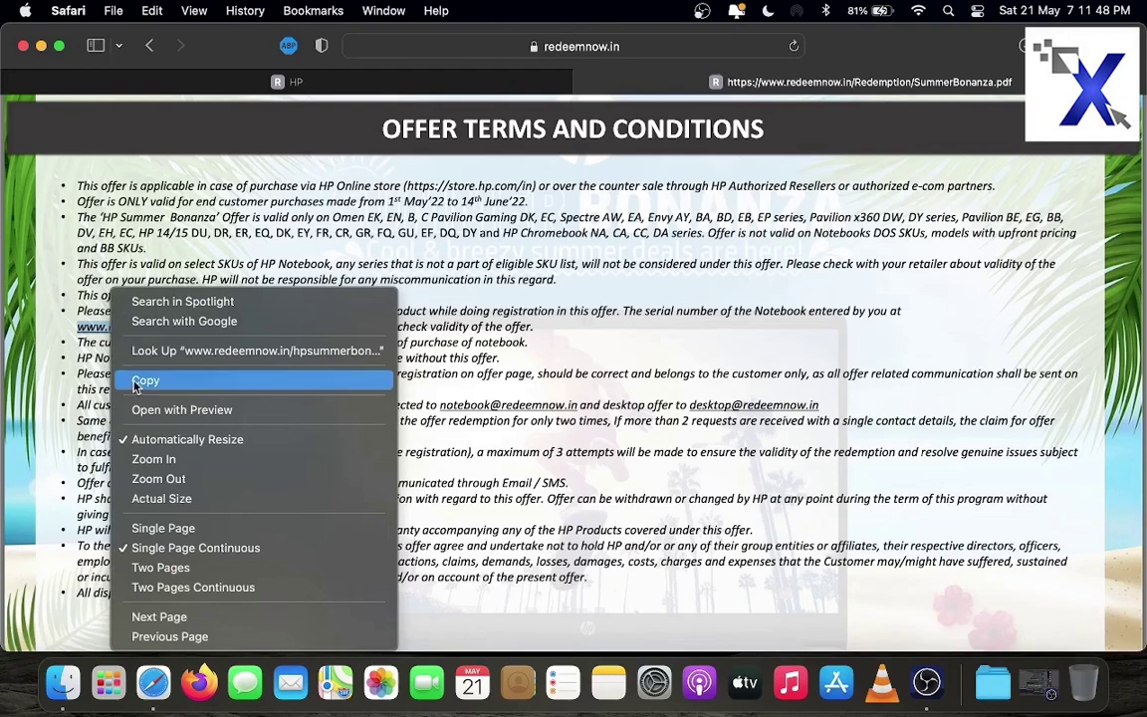
left_click(140, 382)
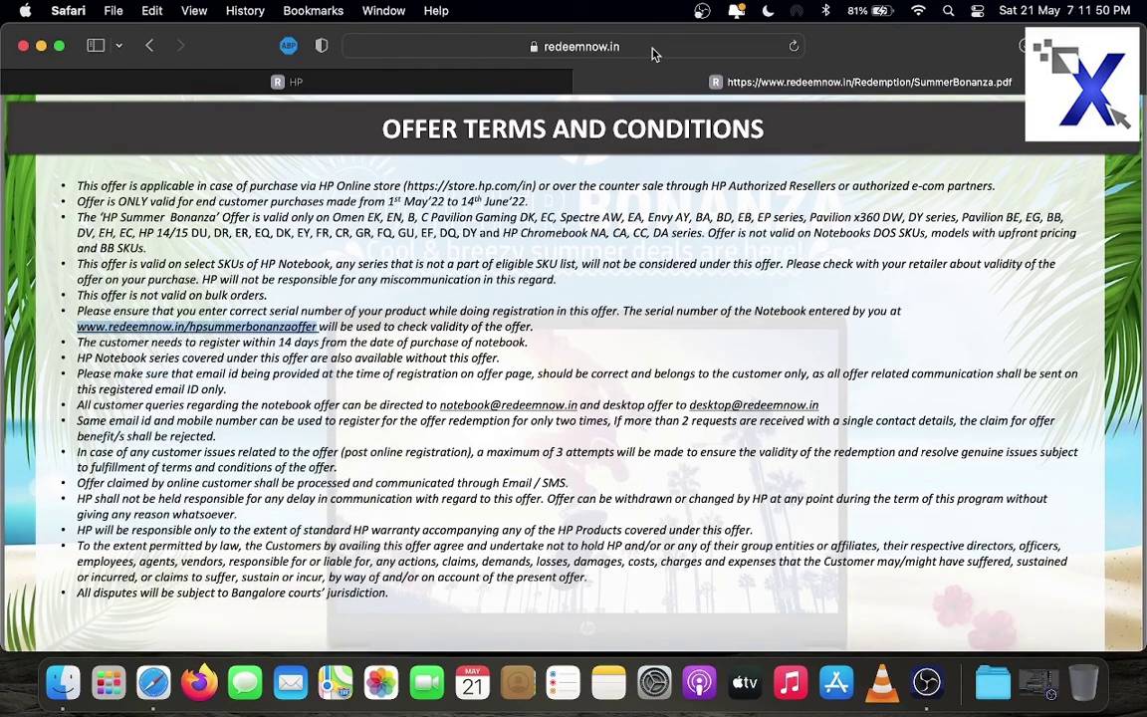
left_click(653, 46)
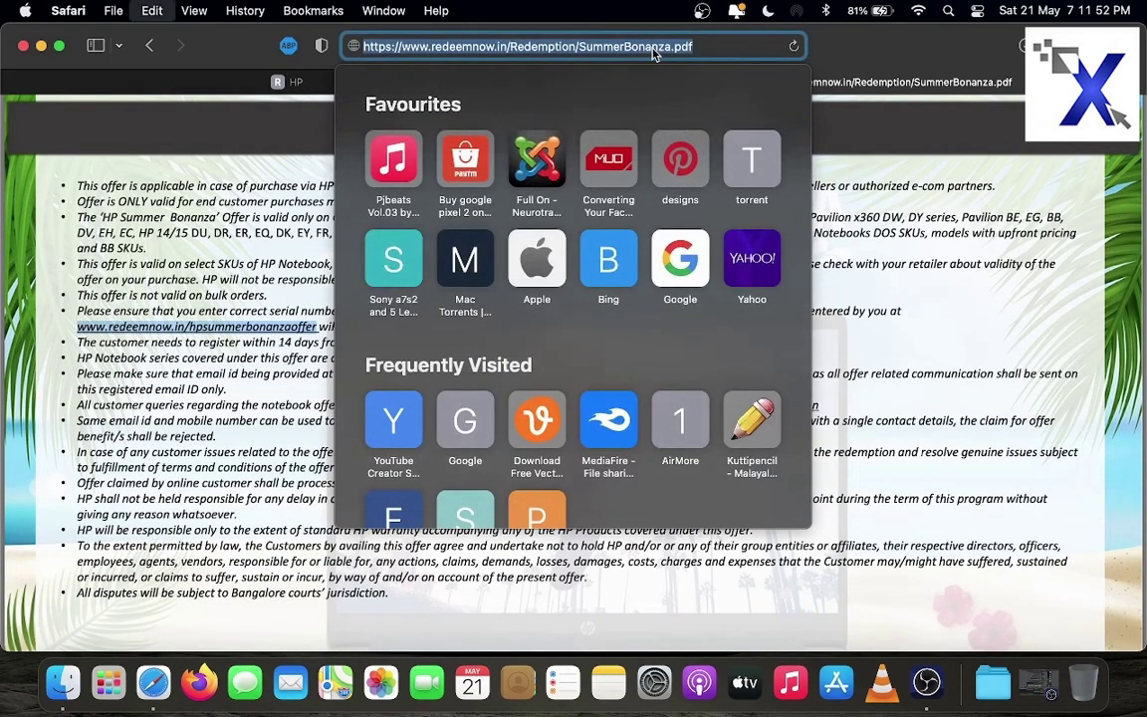
key("super+v")
key("Return")
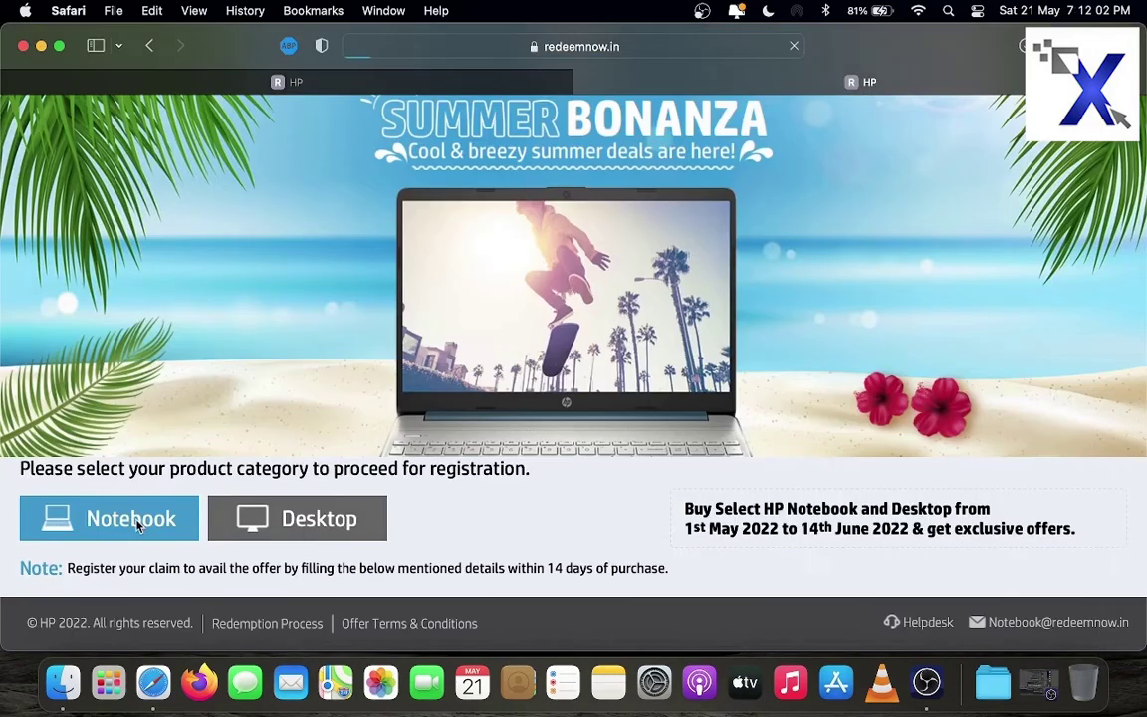
Choose the Notebook category, enter the mobile number and verify the OTP
left_click(135, 520)
left_click(573, 402)
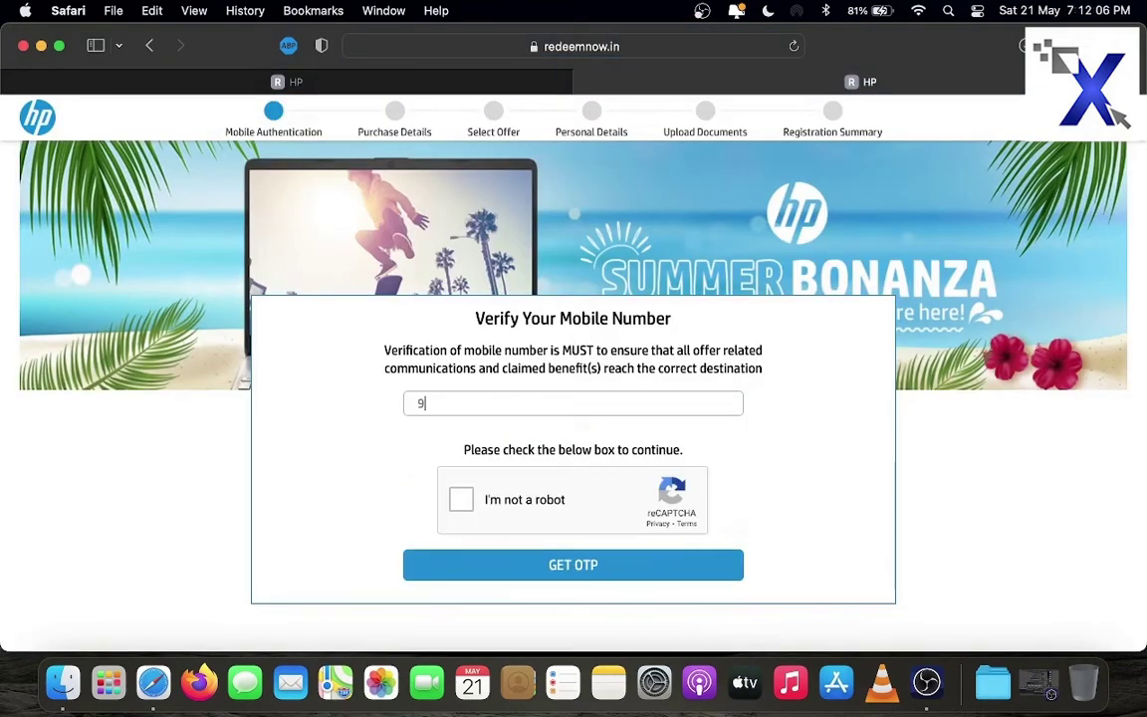
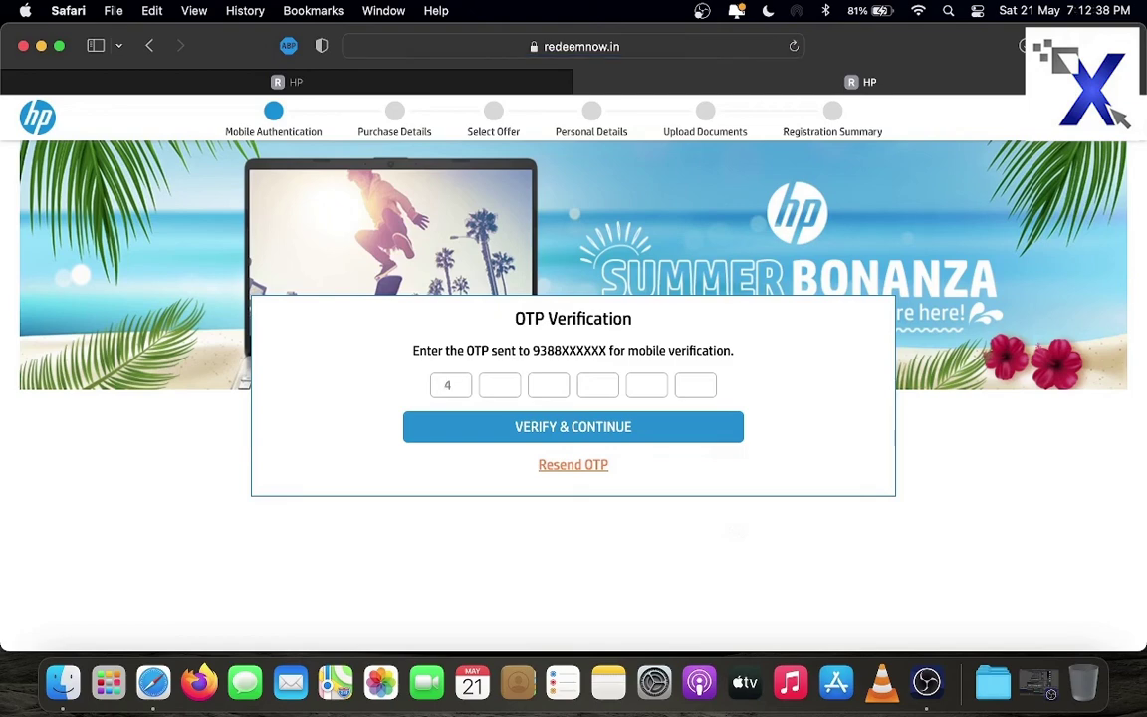
left_click(528, 428)
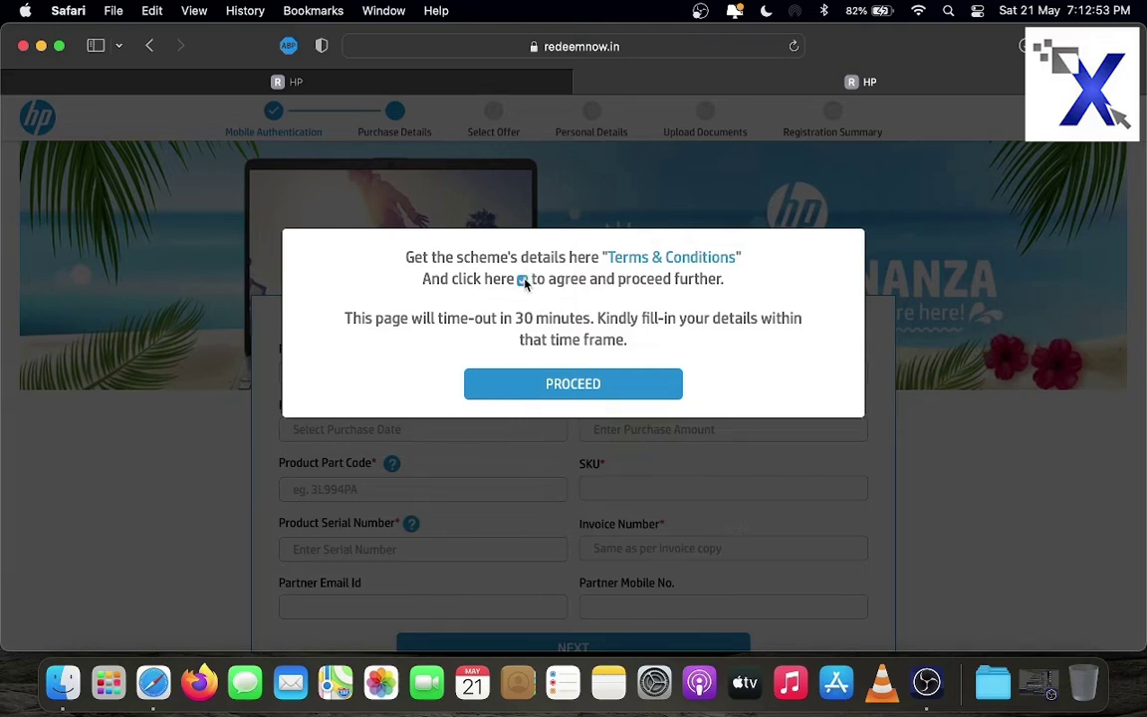
Accept the terms notice and pick a dated product option in the Purchase Details dropdown
left_click(538, 391)
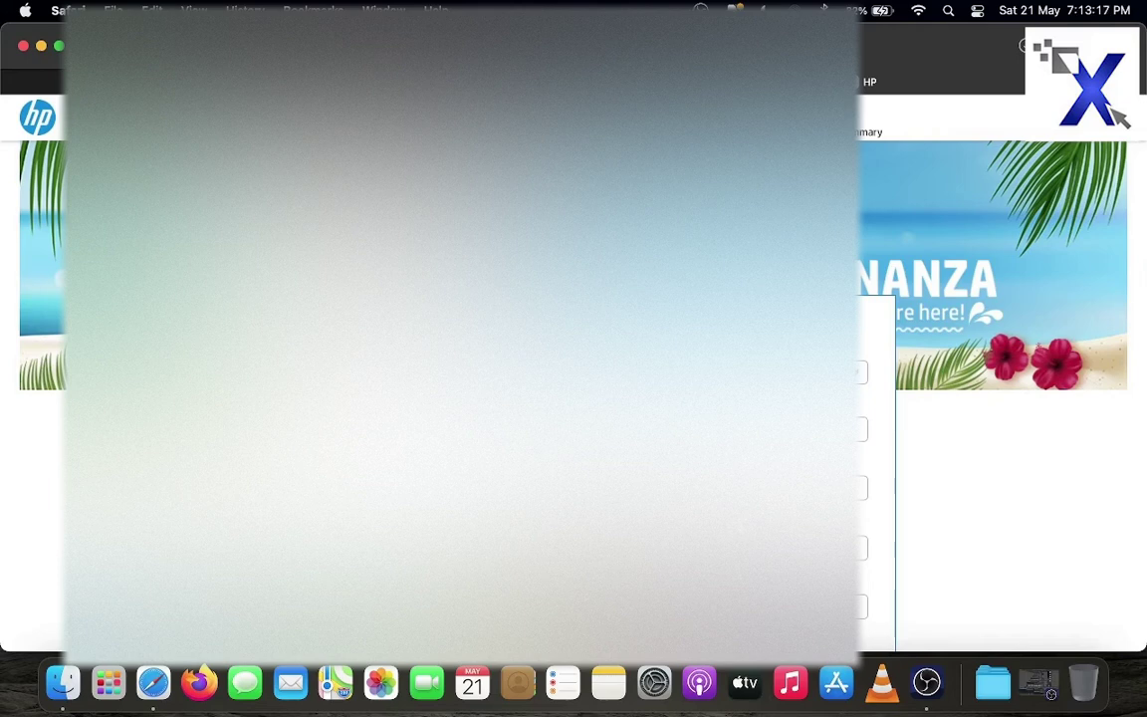
key("space")
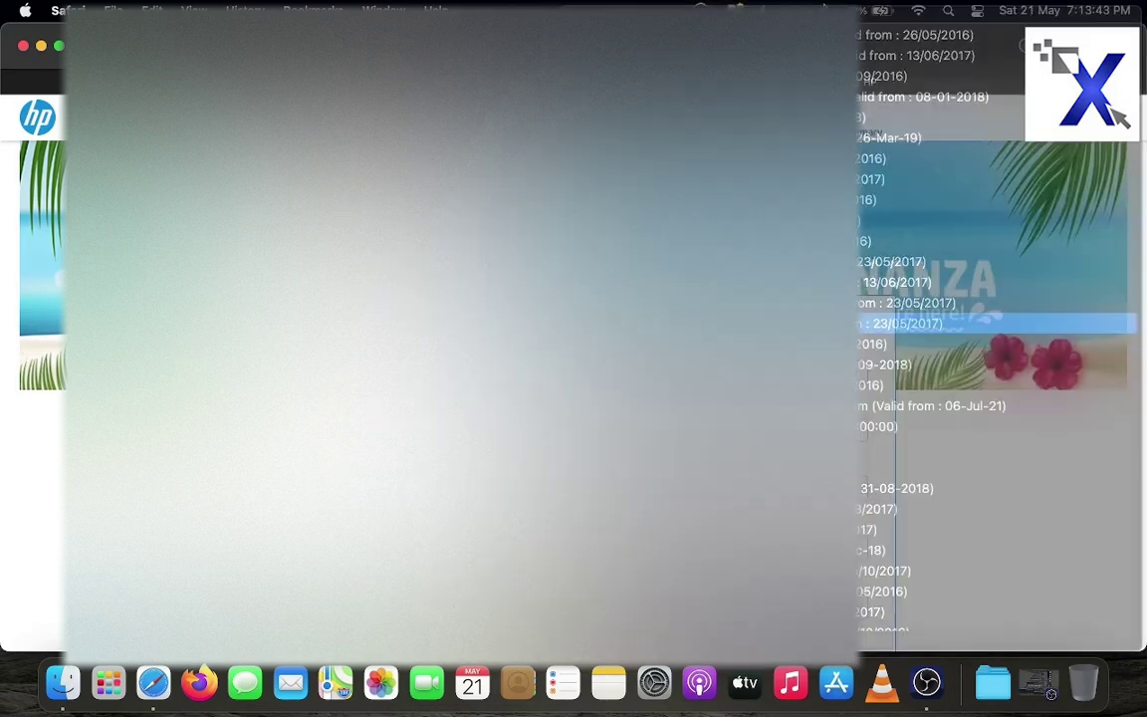
key("Return")
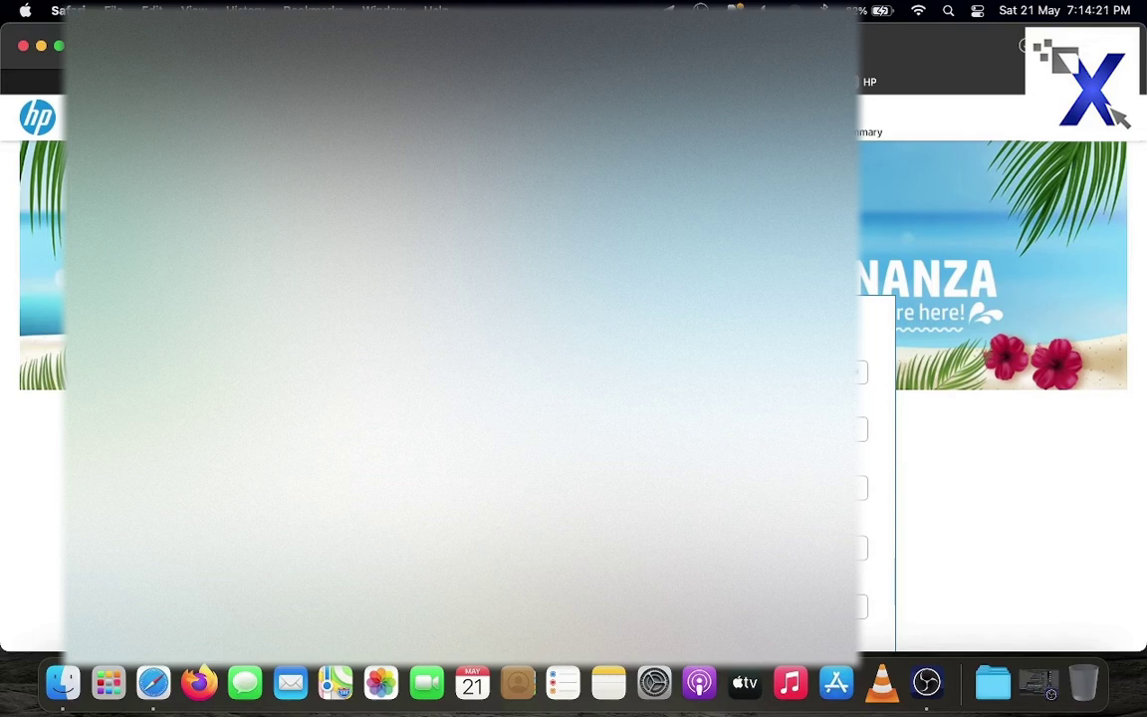
scroll(574, 378, "down", 3)
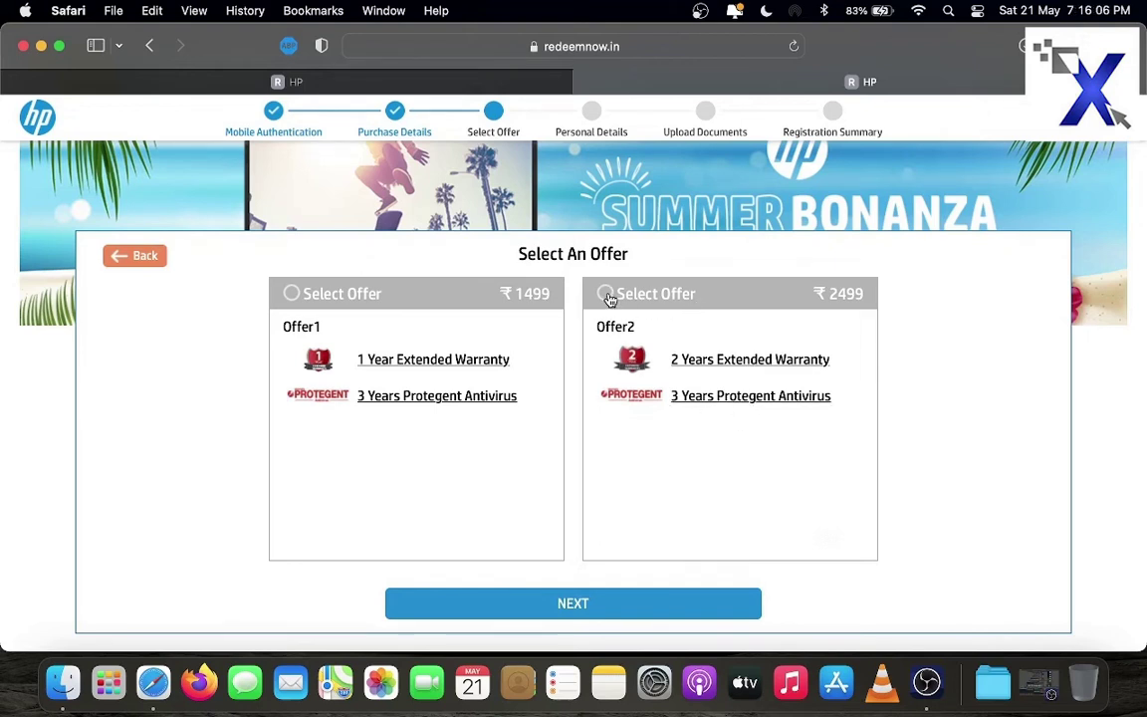
Select Offer2, the 2 Years Extended Warranty at ₹2499, and continue to Personal Details
left_click(606, 293)
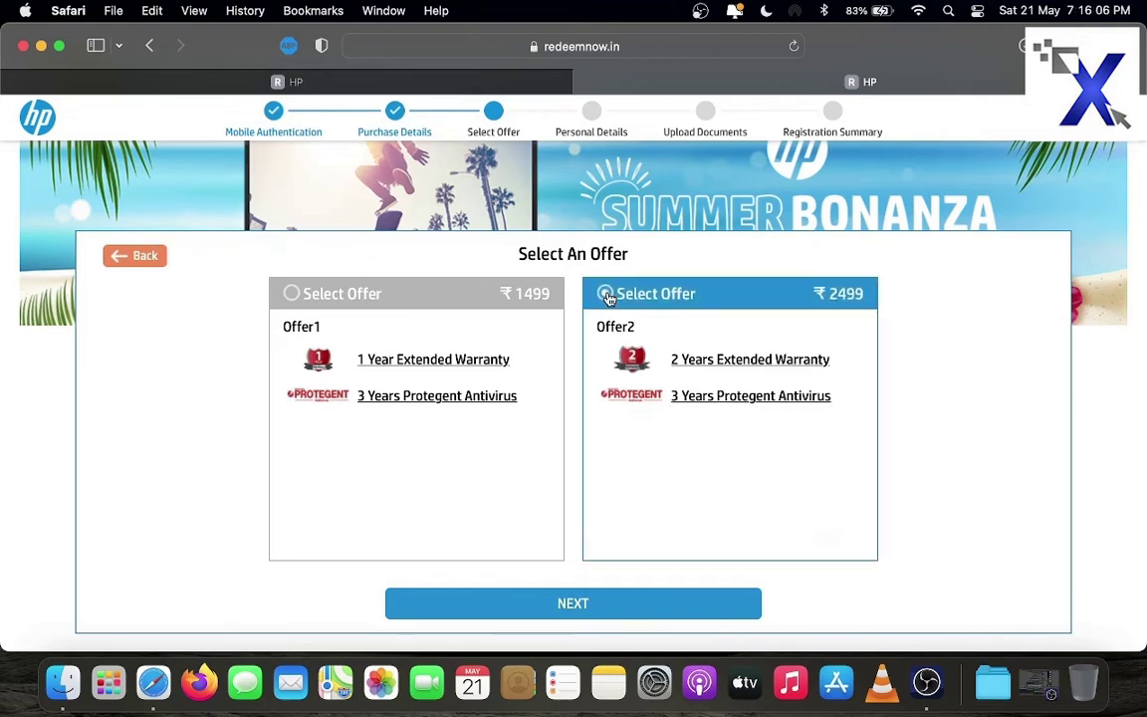
left_click(565, 608)
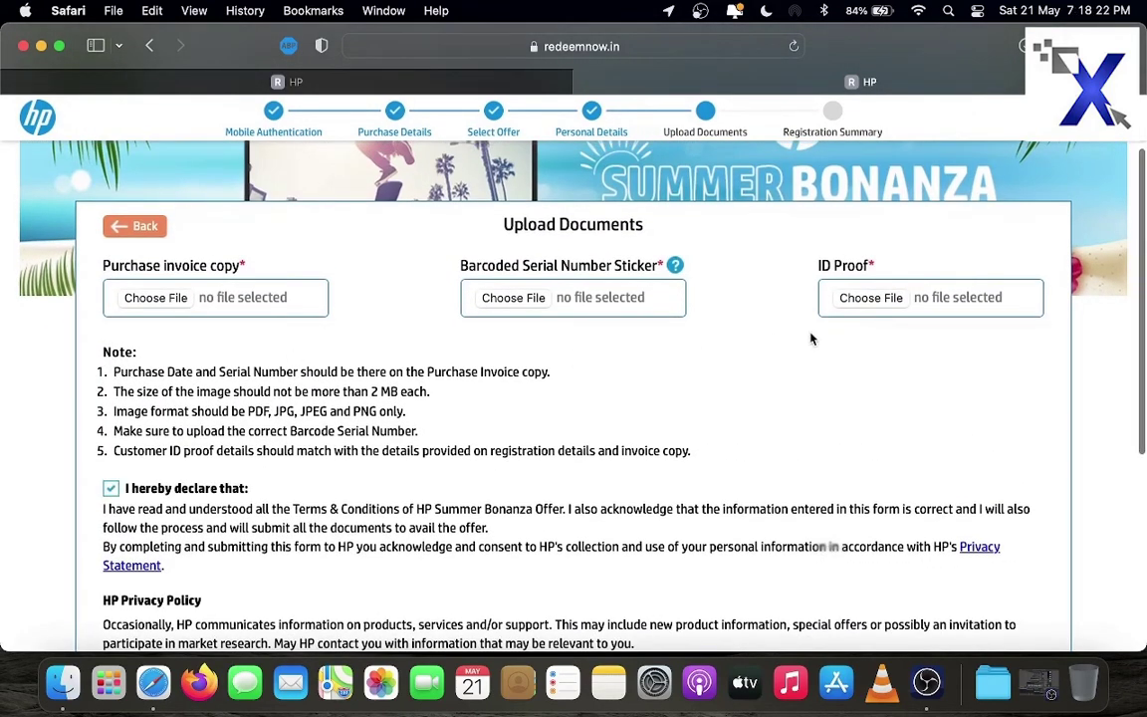
Upload invoice.pdf, sticker.pdf and adaar.jpeg from the Desktop into the invoice, serial sticker and ID proof fields
left_click(171, 304)
left_click(388, 273)
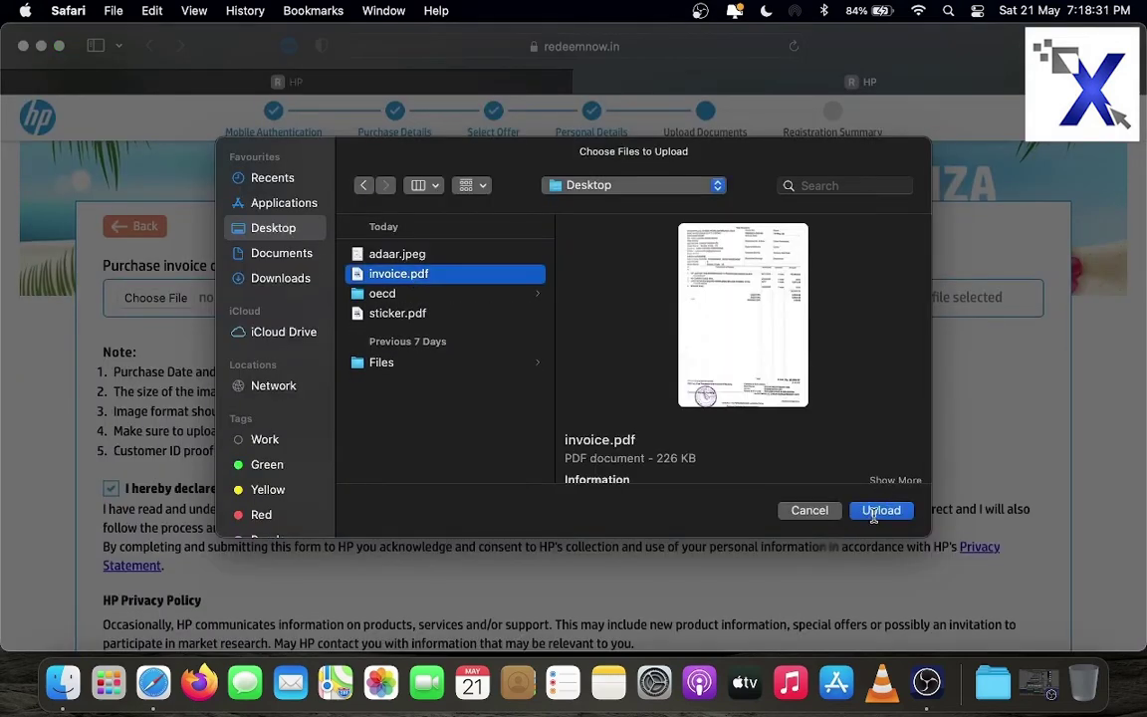
left_click(877, 511)
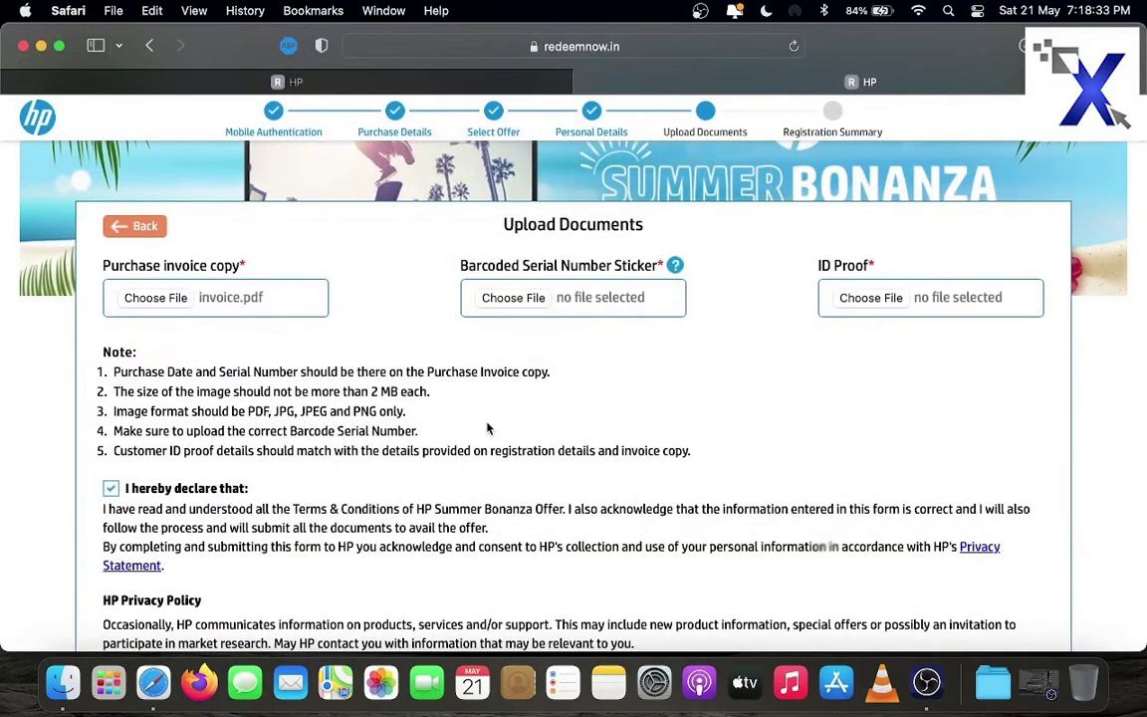
left_click(529, 301)
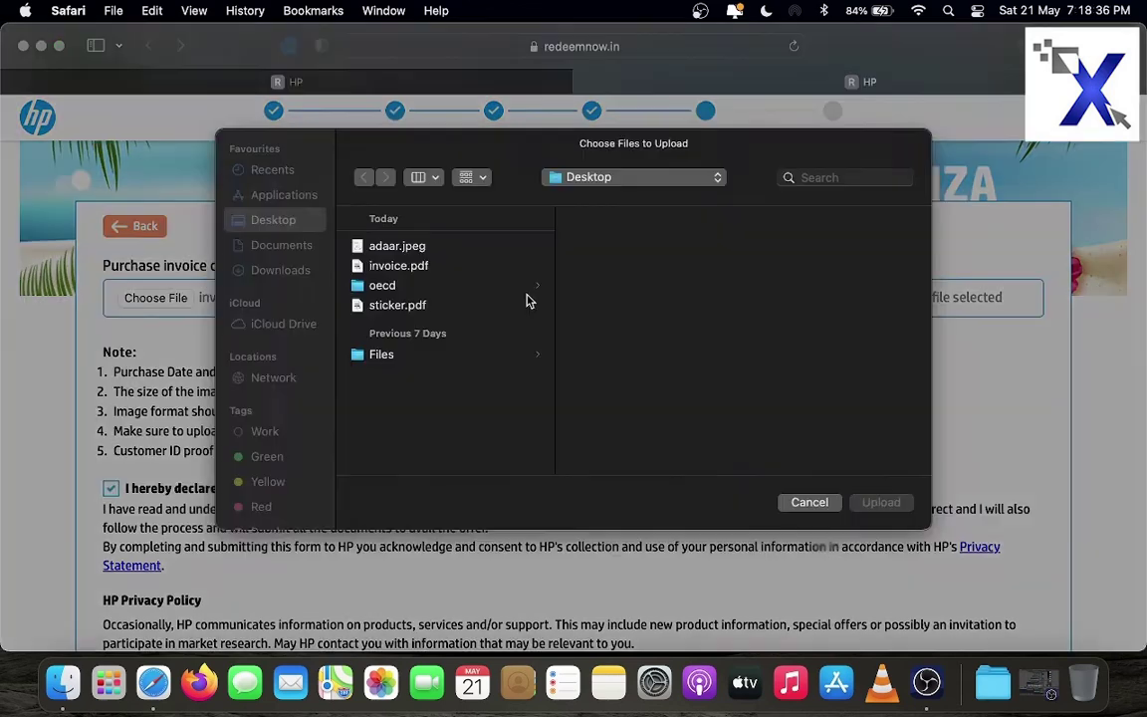
left_click(423, 314)
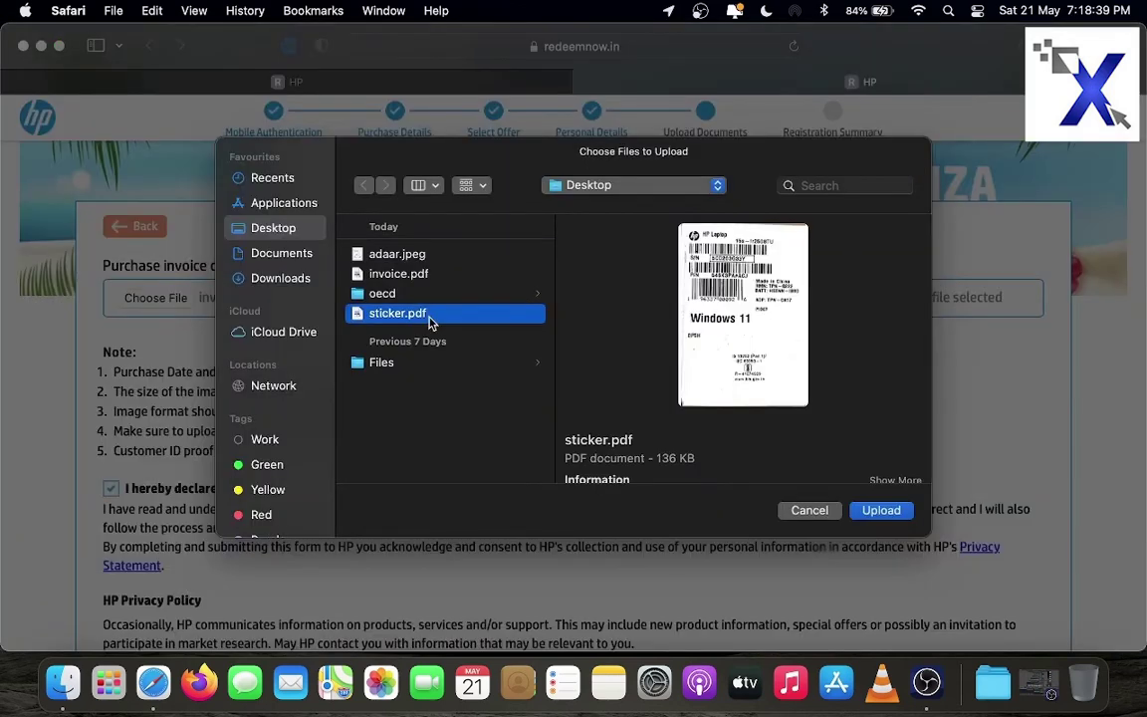
left_click(882, 510)
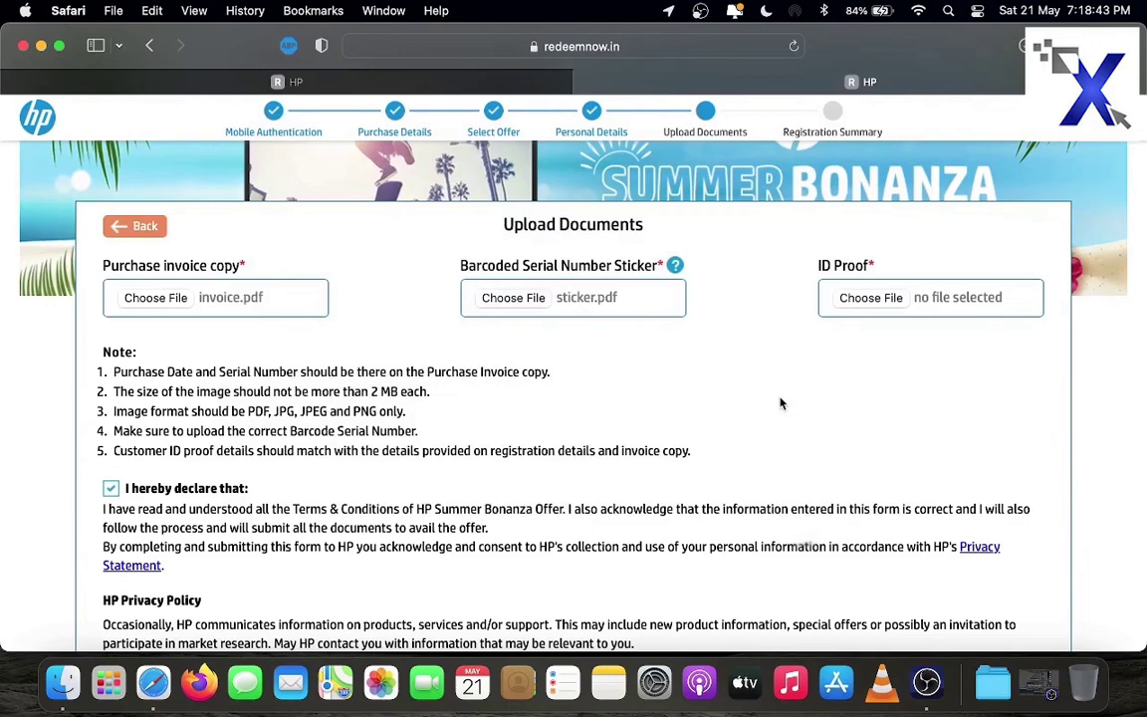
left_click(872, 297)
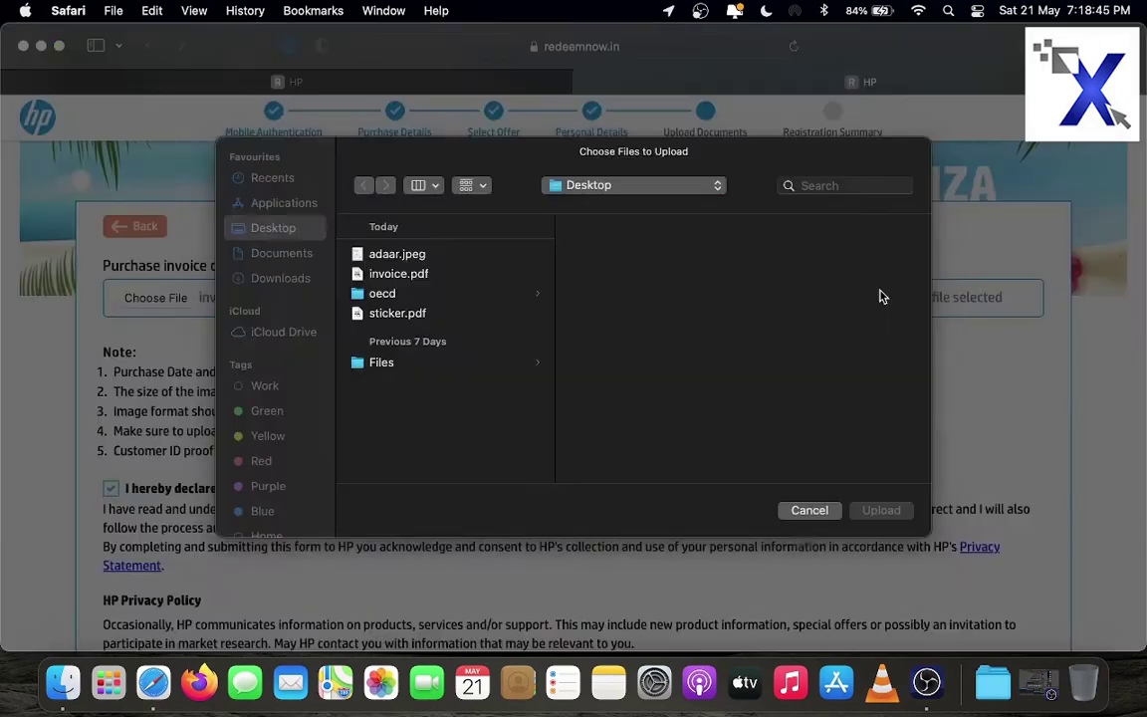
left_click(406, 255)
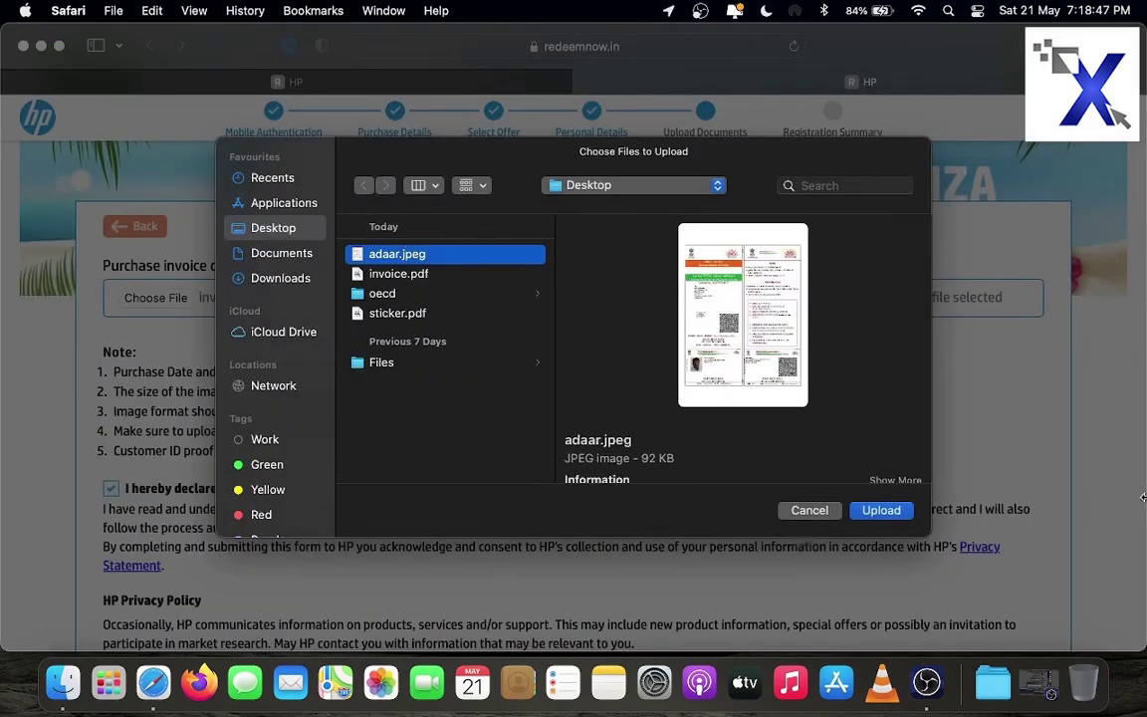
left_click(886, 510)
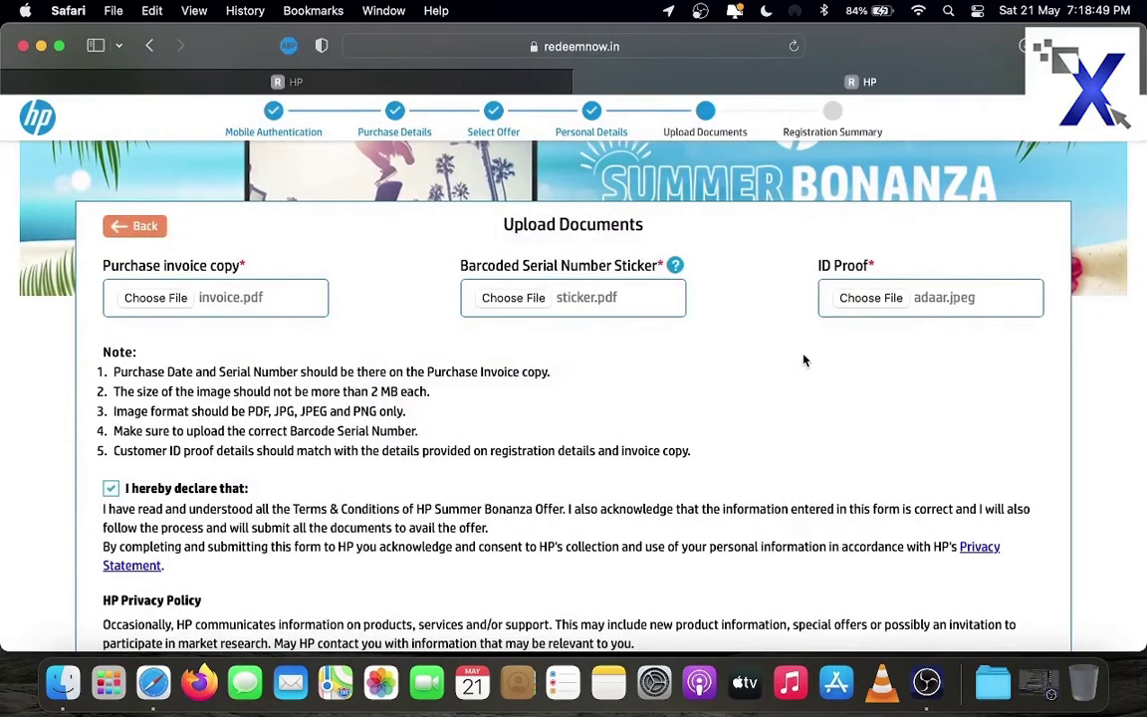
Continue to the Registration Summary, submit, and select the redemption reference code on the thank-you page
scroll(673, 389, "down", 5)
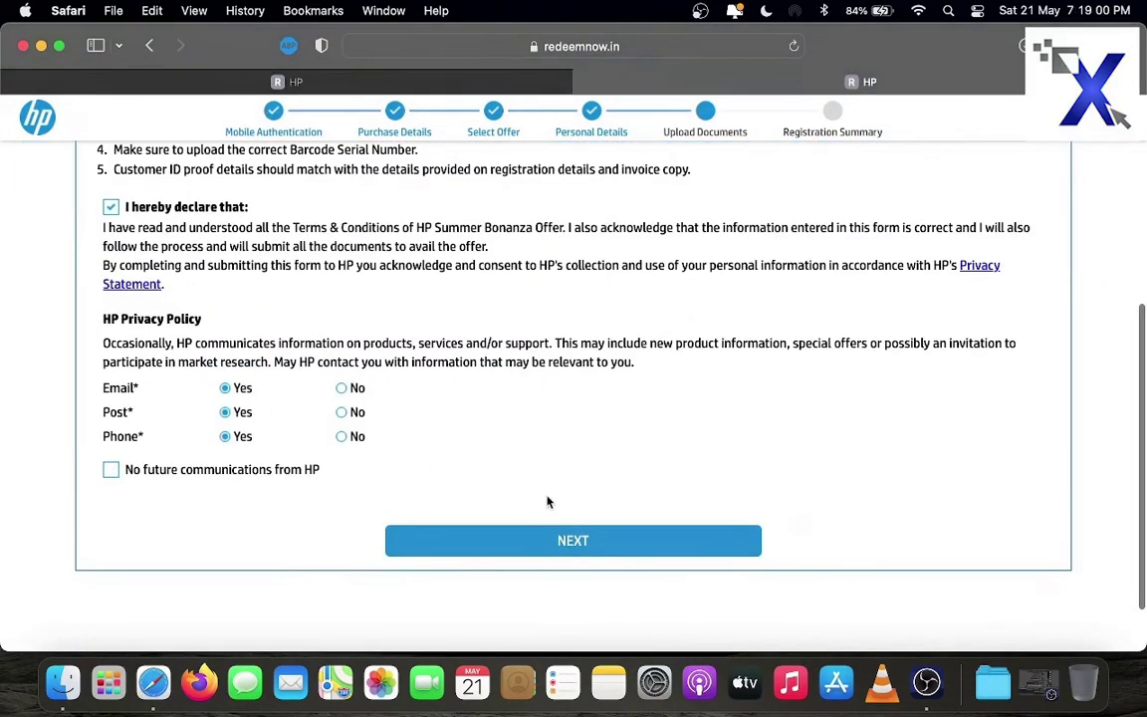
left_click(565, 548)
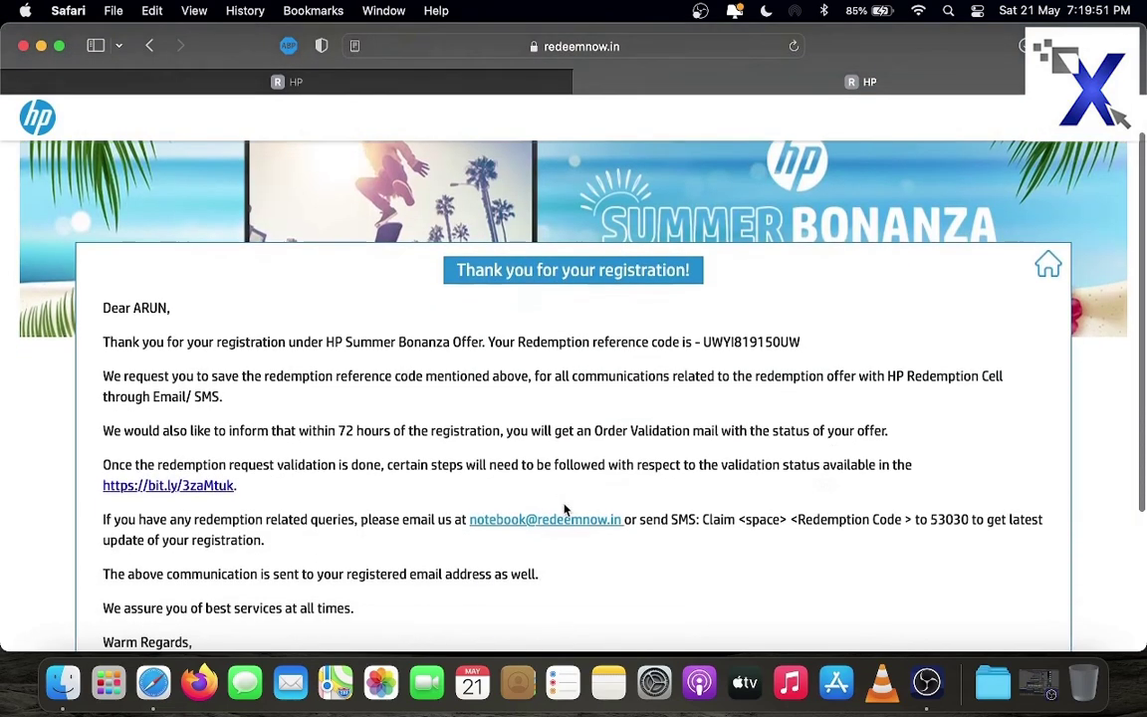
scroll(564, 511, "down", 1)
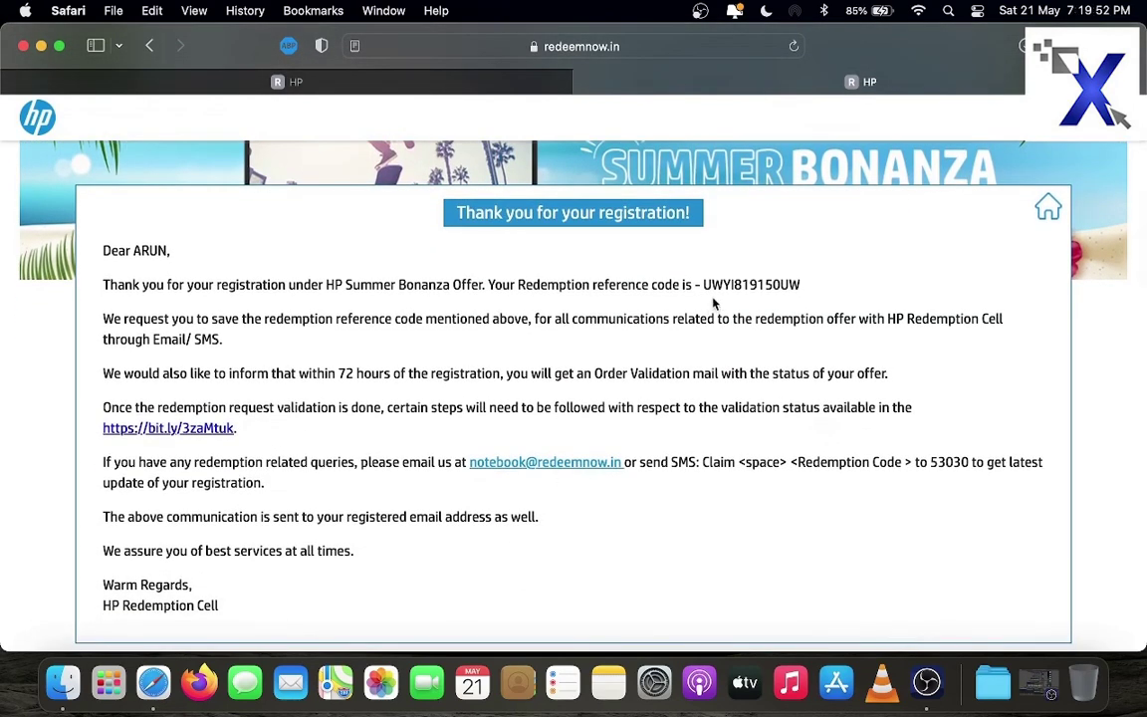
left_click_drag(809, 290, 516, 278)
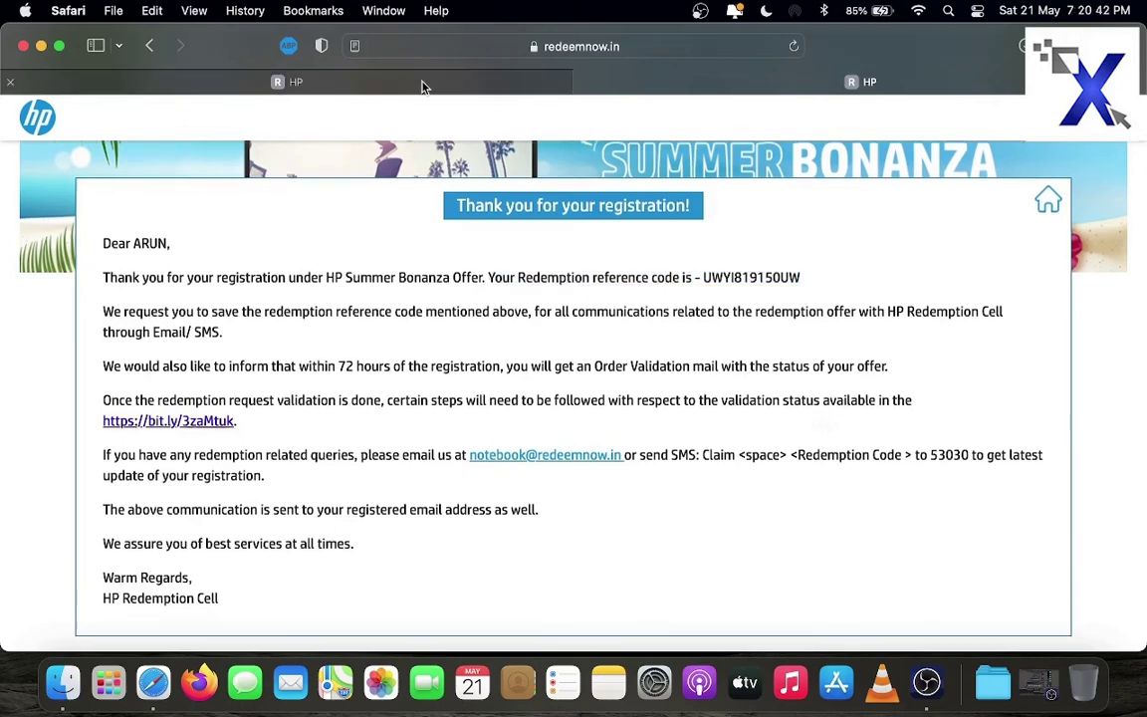
From the home page, open Claim Status and submit a lookup by Redemption Code
left_click(380, 74)
scroll(583, 212, "up", 3)
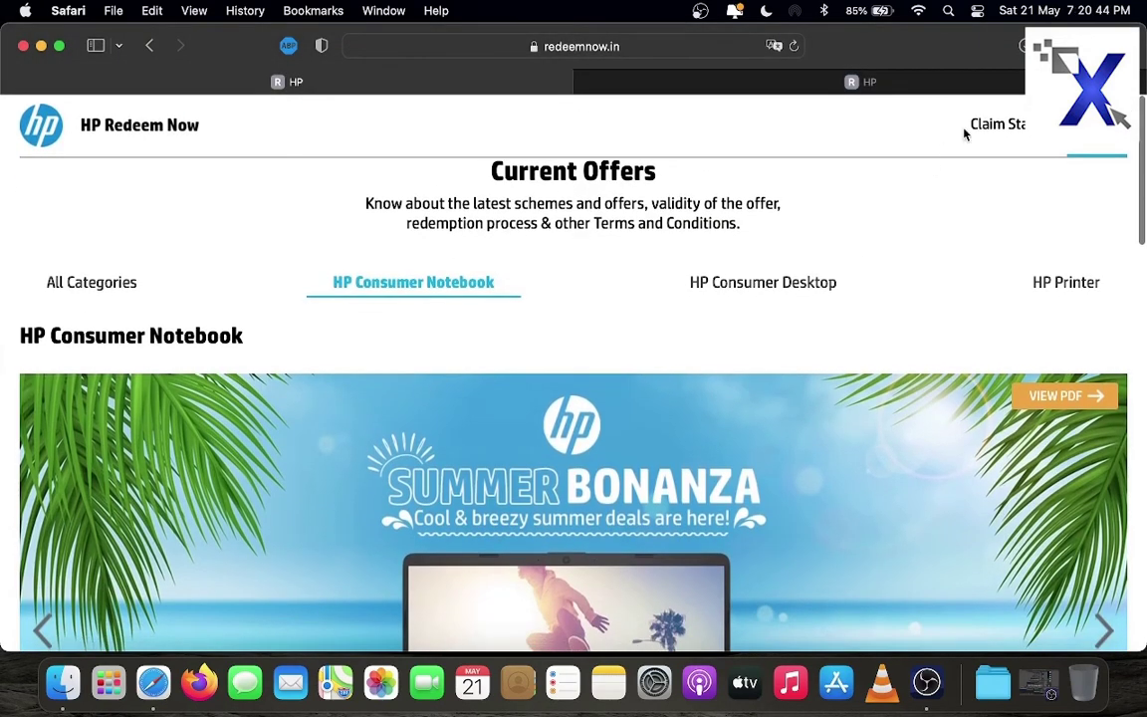
left_click(381, 505)
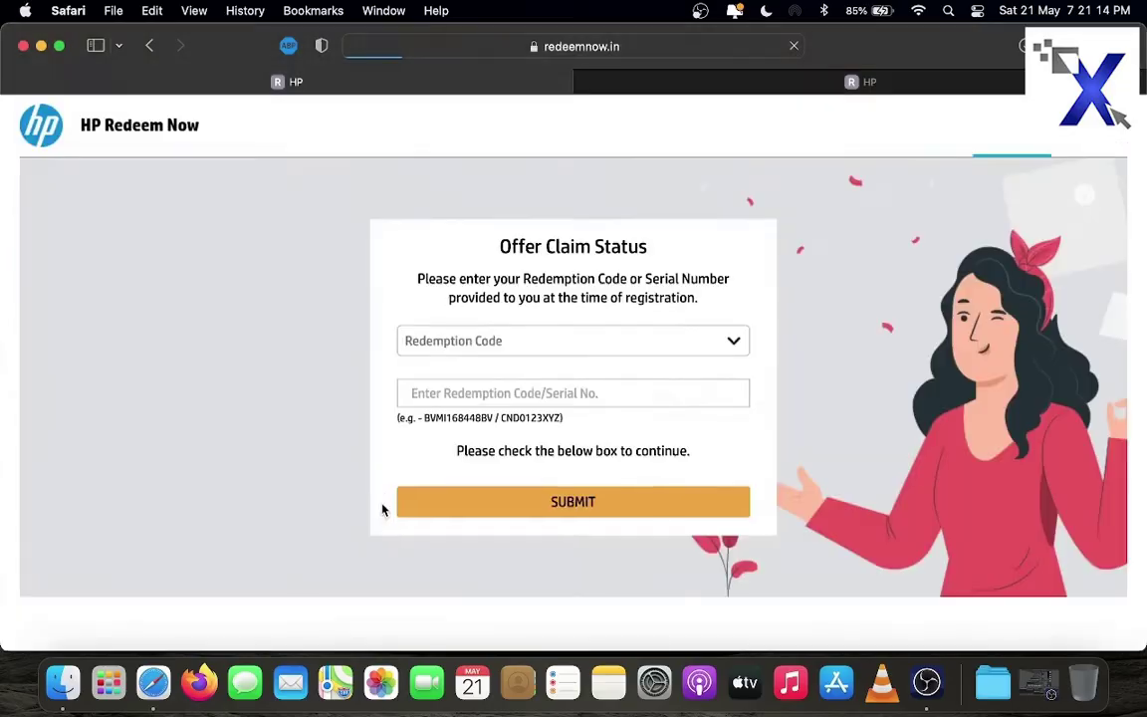
left_click(493, 318)
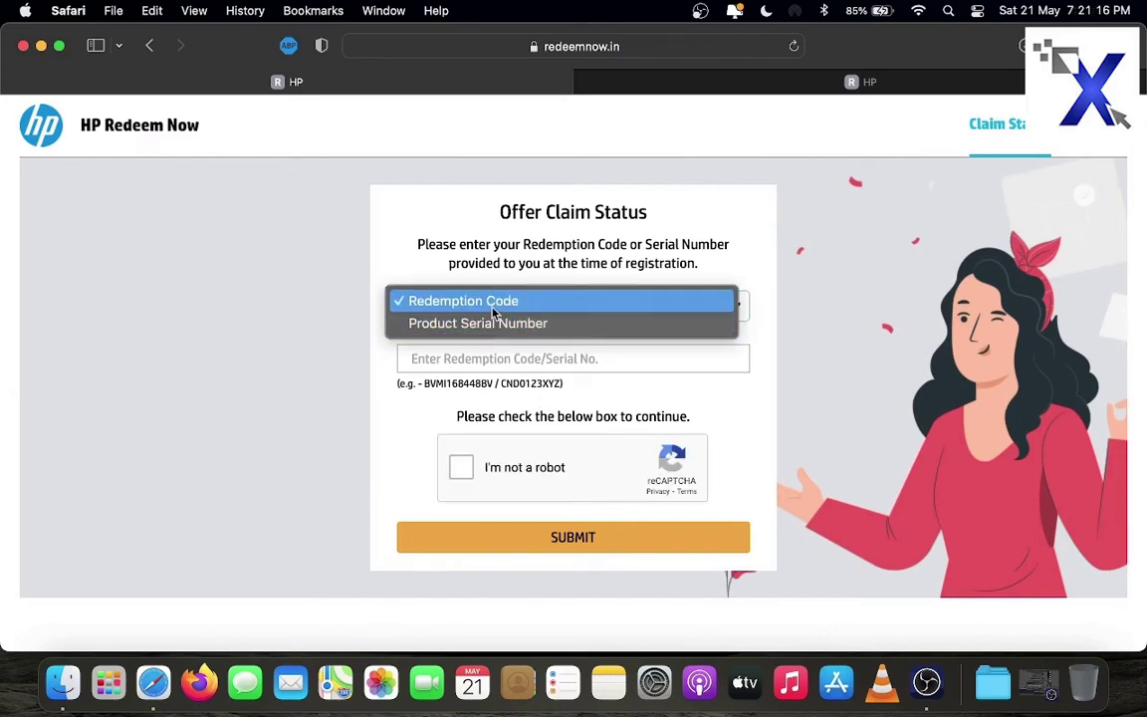
left_click(460, 301)
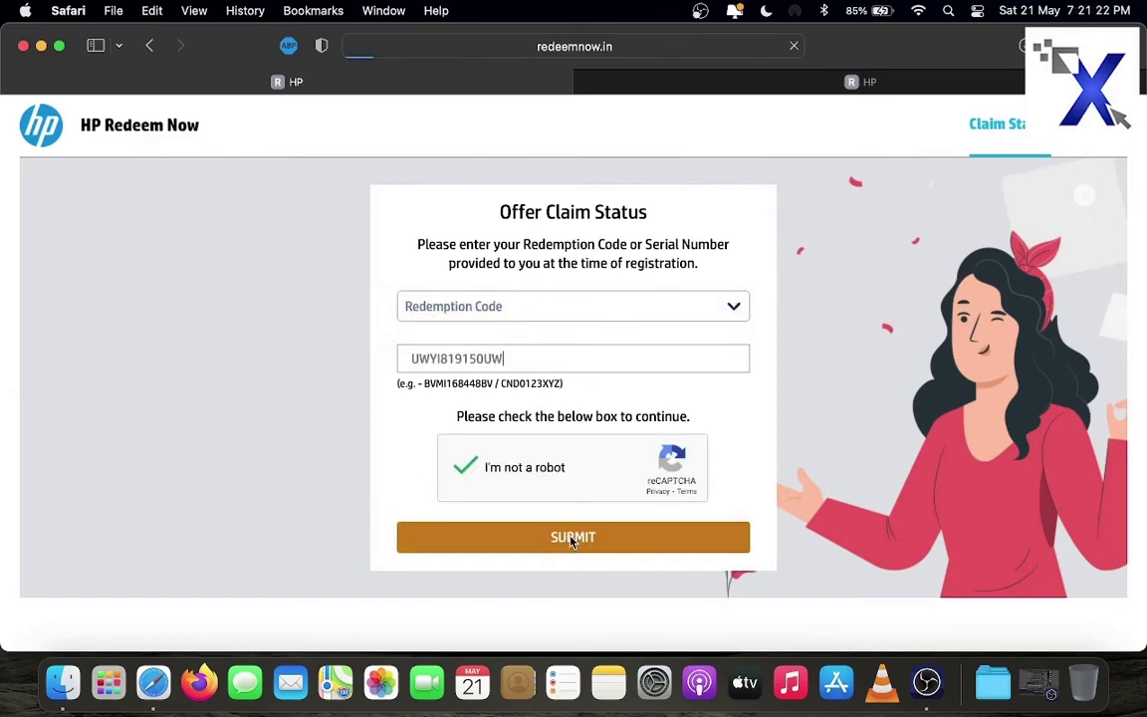
left_click(571, 539)
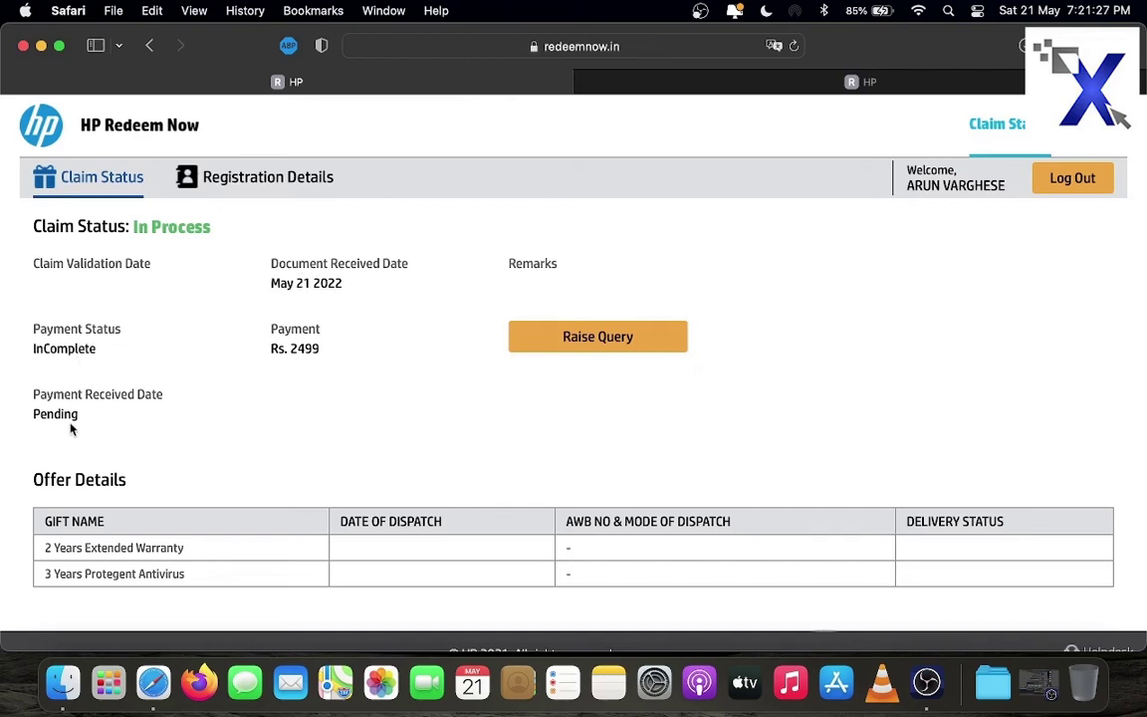
Scroll down to check the Rs. 2499 payment shows Pending, then return to the top
scroll(71, 428, "down", 1)
left_click_drag(32, 387, 89, 385)
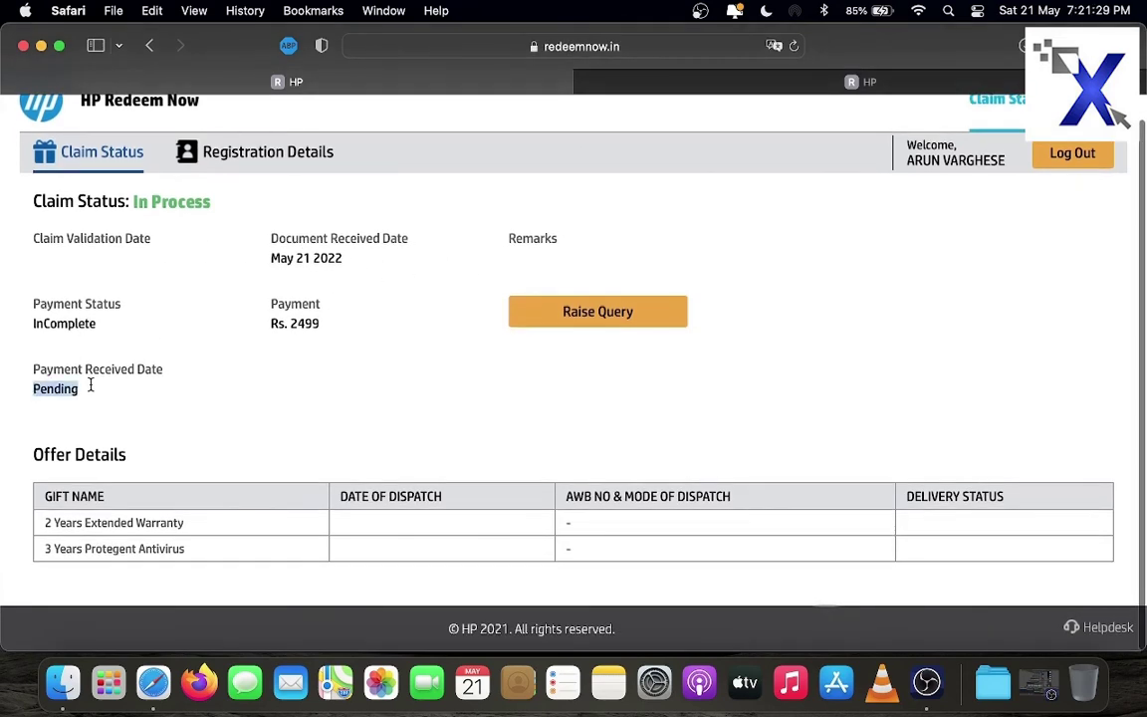
left_click(89, 385)
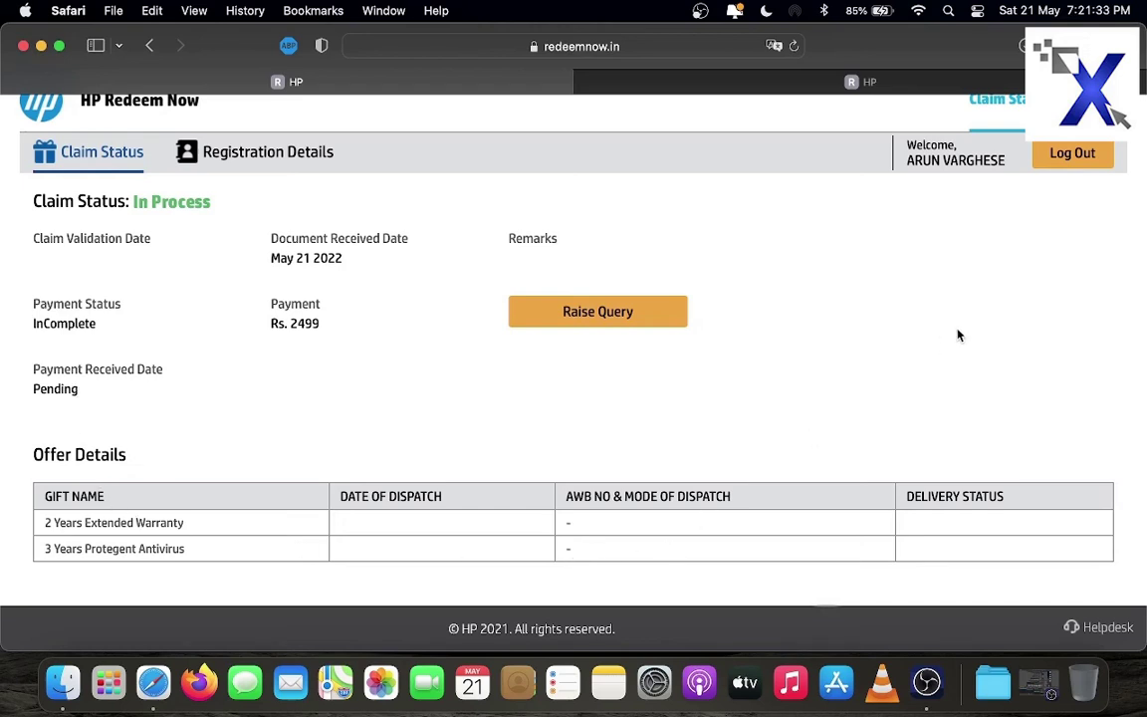
scroll(958, 335, "up", 1)
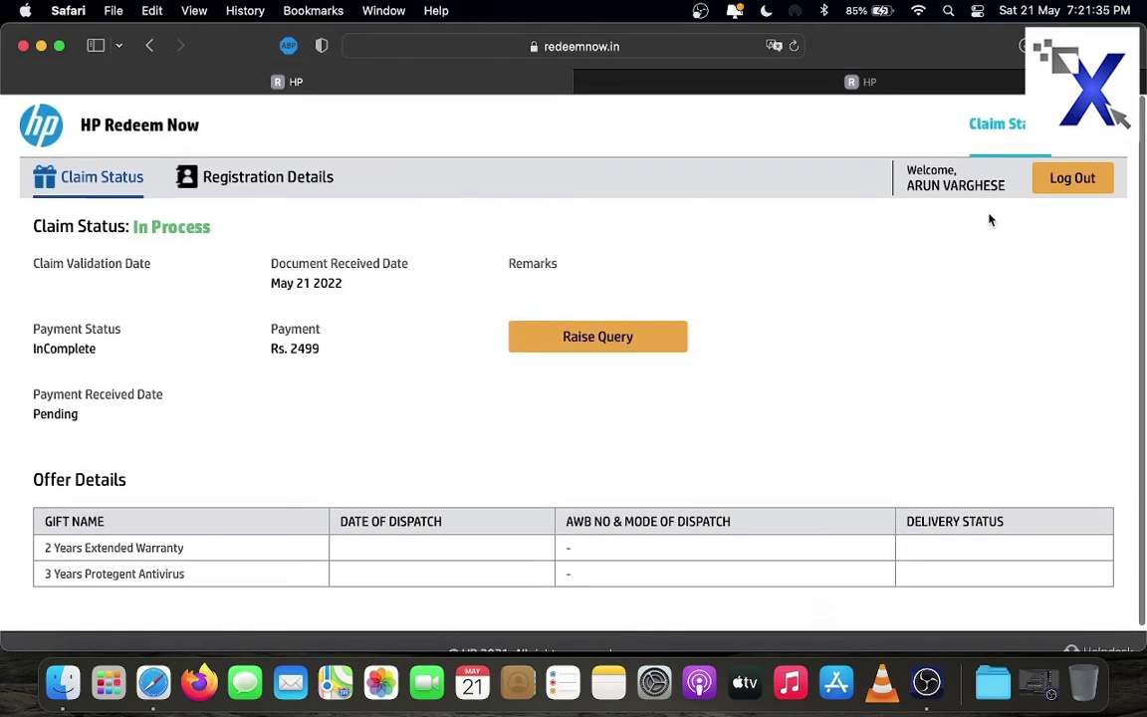